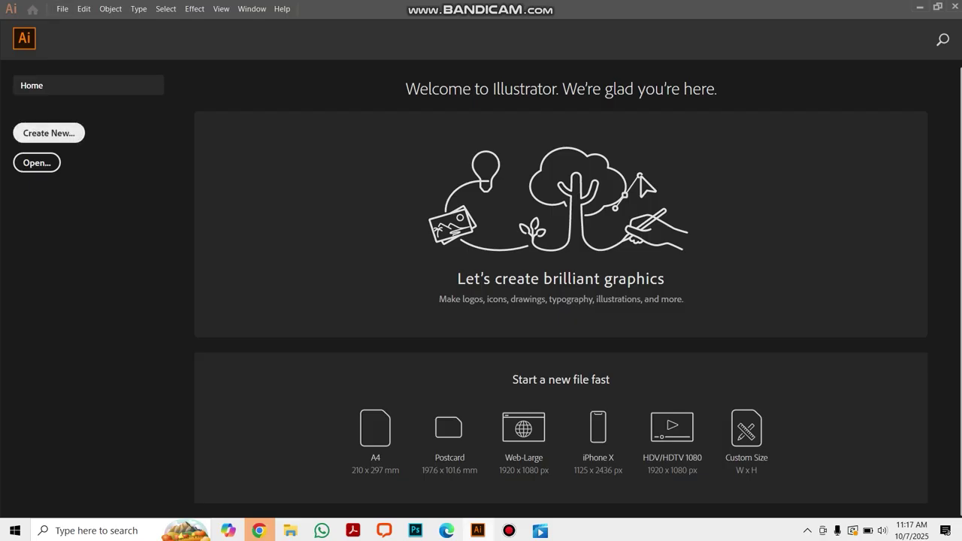
Create a landscape A4 document, 841.89 x 595.276 pt, and draw a circle about 261 pt across in its upper-left area
{"action": "left_click", "coordinate": [49, 133]}
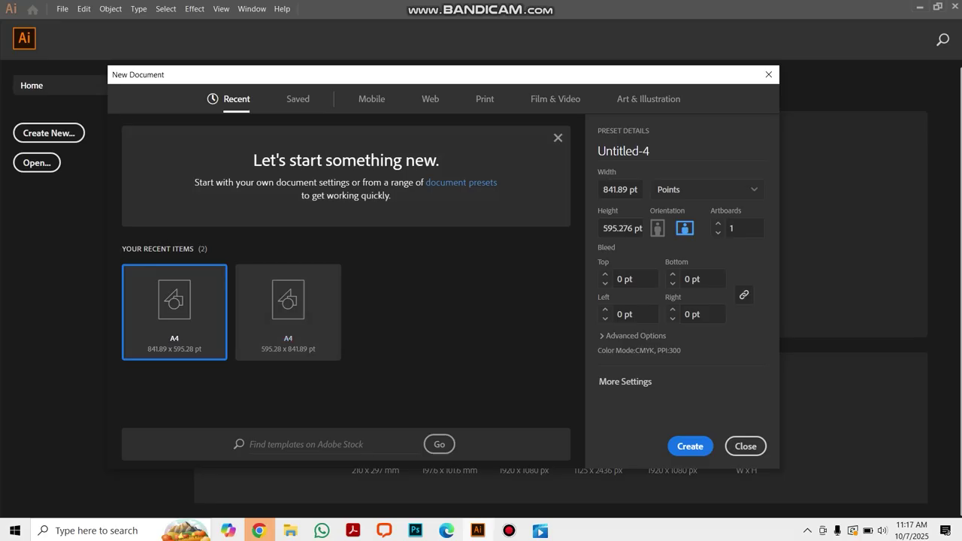
{"action": "left_click", "coordinate": [690, 447]}
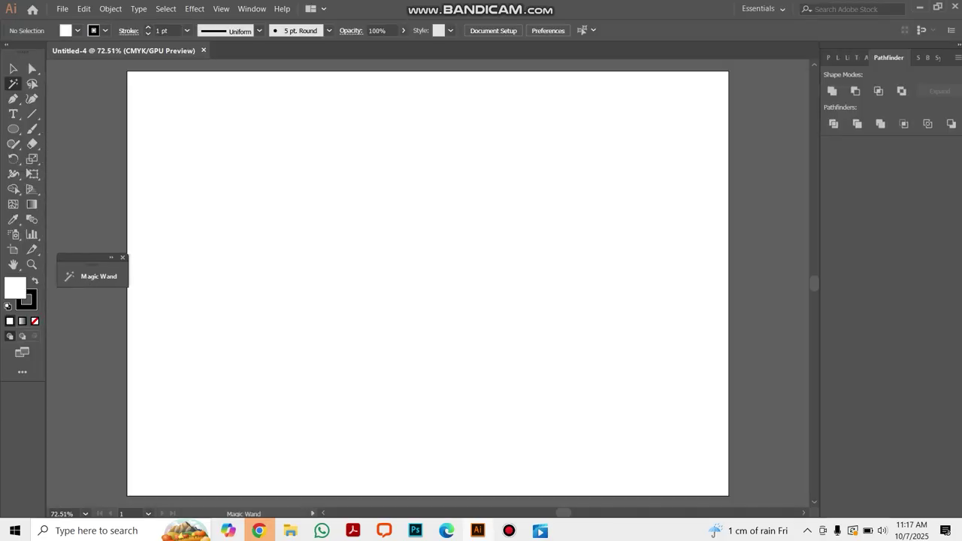
{"action": "left_click", "coordinate": [12, 128]}
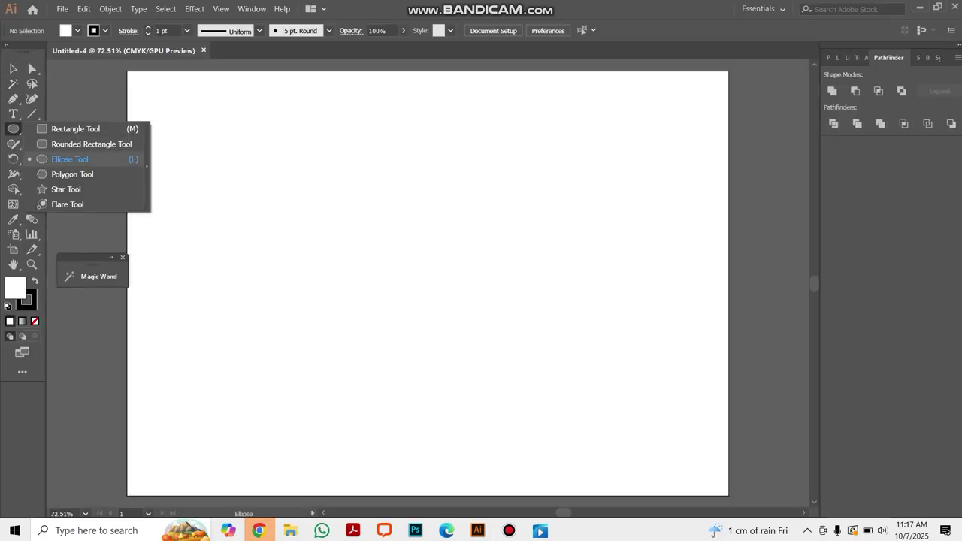
{"action": "left_click", "coordinate": [70, 158]}
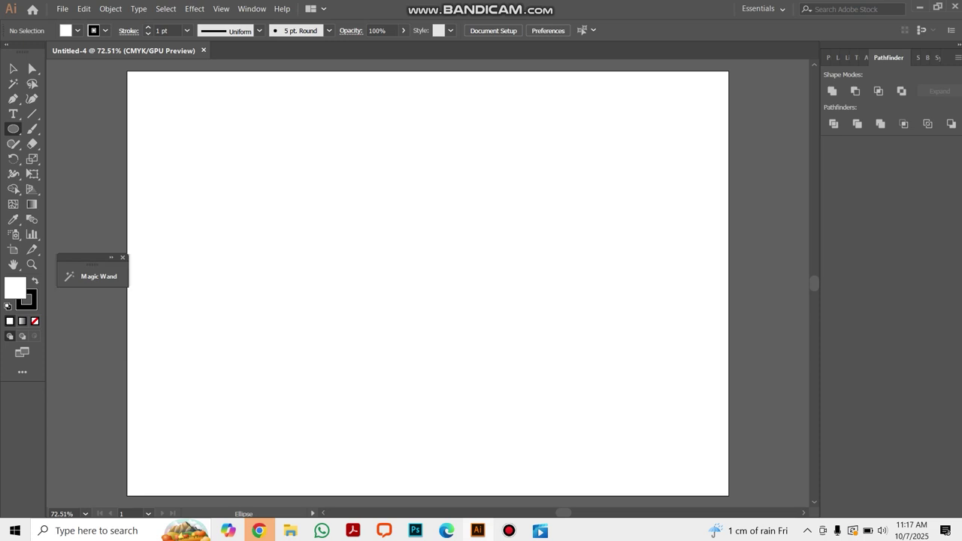
{"action": "left_click_drag", "start_coordinate": [317, 208], "coordinate": [409, 244]}
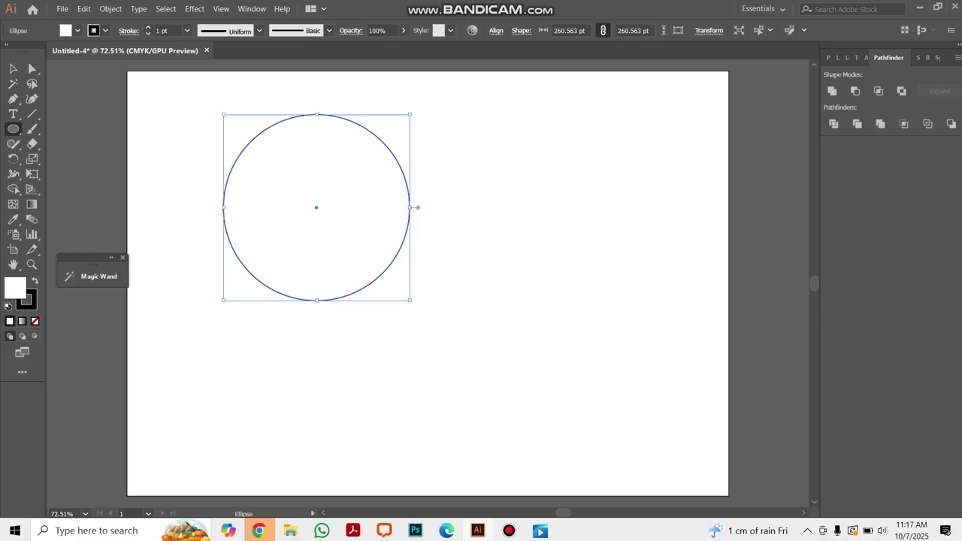
Set the circle's stroke weight to 20 pt
{"action": "left_click", "coordinate": [148, 26]}
{"action": "left_click", "coordinate": [148, 26]}
{"action": "left_click", "coordinate": [149, 27]}
{"action": "left_click", "coordinate": [148, 26]}
{"action": "left_click", "coordinate": [149, 26]}
{"action": "left_click", "coordinate": [148, 26]}
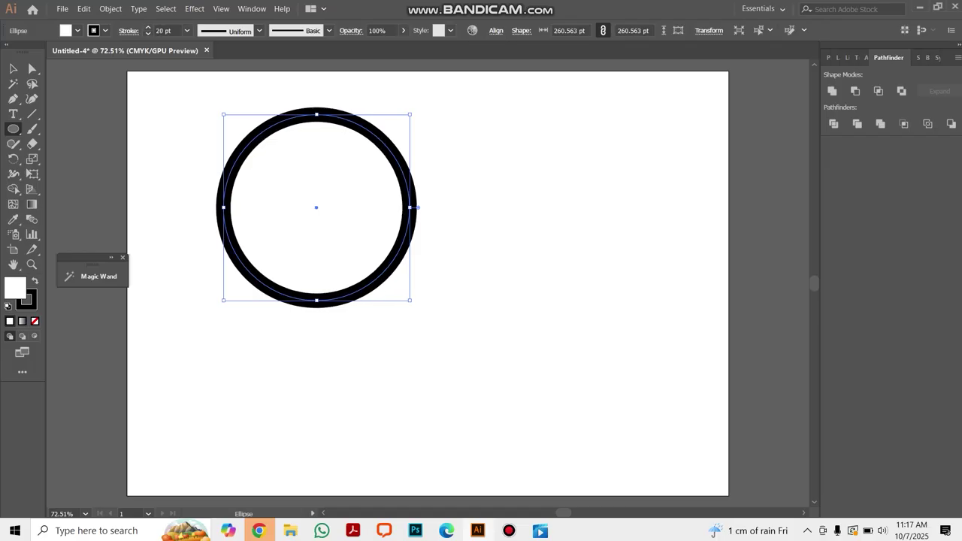
Enlarge the circle proportionally from its center to about 356 pt across and move it closer to the artboard's center
{"action": "double_click", "coordinate": [13, 69]}
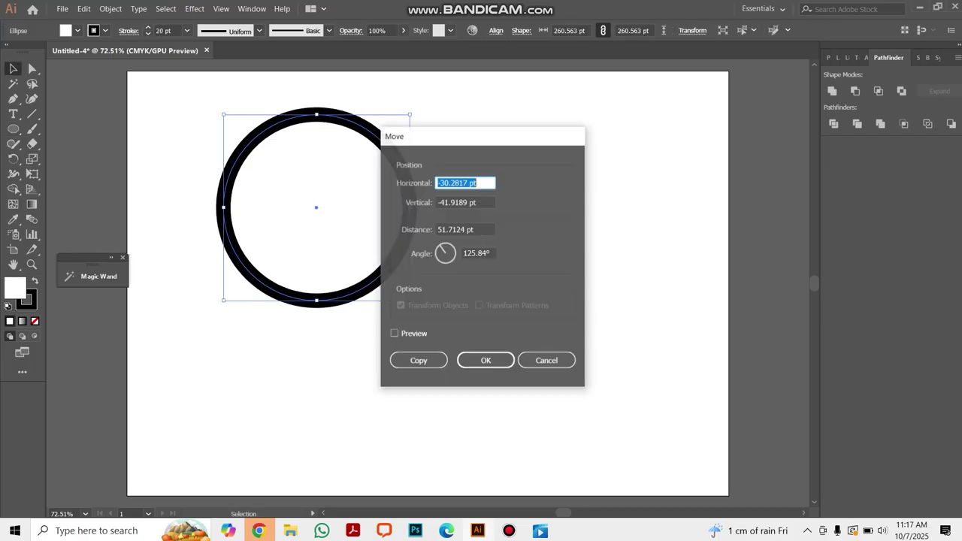
{"action": "key", "text": "Escape"}
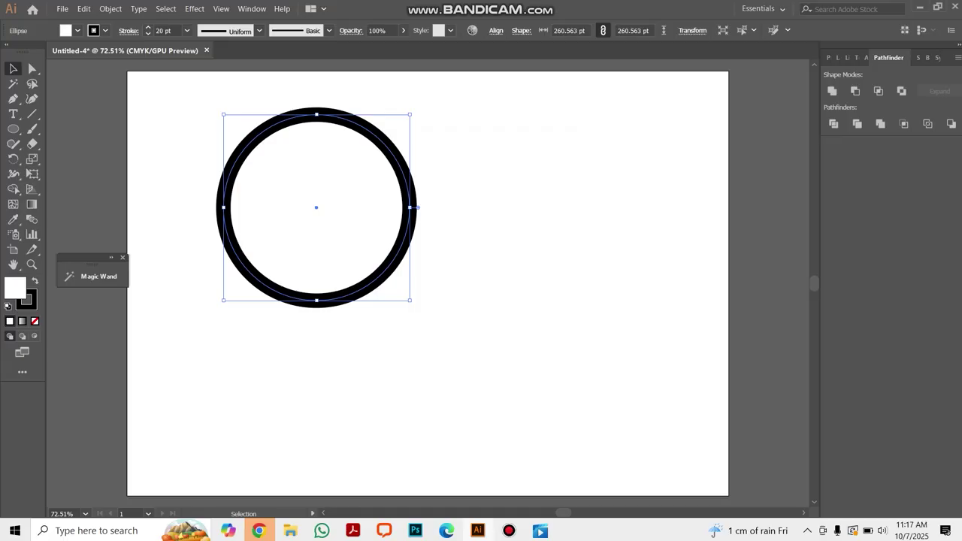
{"action": "left_click_drag", "start_coordinate": [410, 300], "coordinate": [445, 334]}
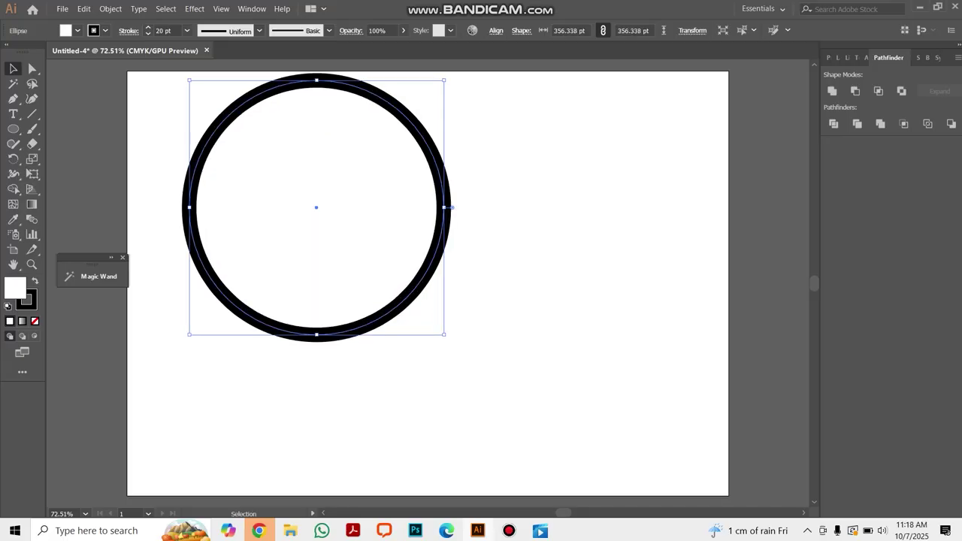
{"action": "left_click_drag", "start_coordinate": [451, 208], "coordinate": [512, 252]}
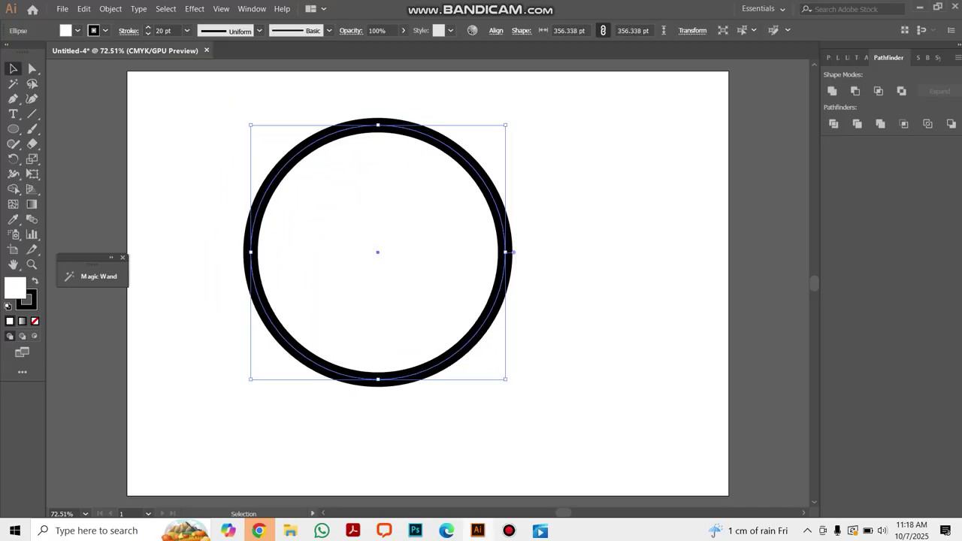
Draw two parallel vertical lines about 27 pt apart across the circle's left half, extending beyond its upper and lower edges
{"action": "left_click", "coordinate": [31, 113]}
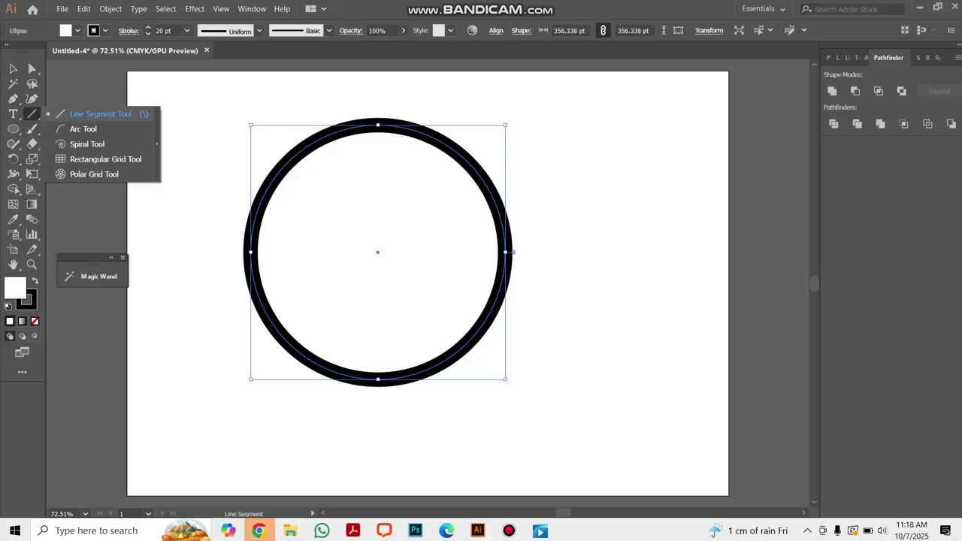
{"action": "left_click", "coordinate": [100, 114]}
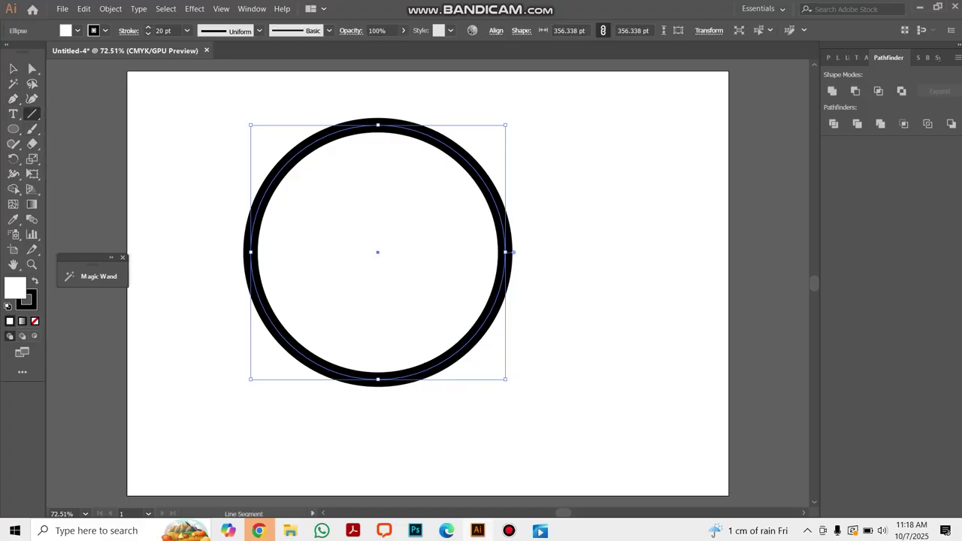
{"action": "left_click_drag", "start_coordinate": [297, 90], "coordinate": [297, 402]}
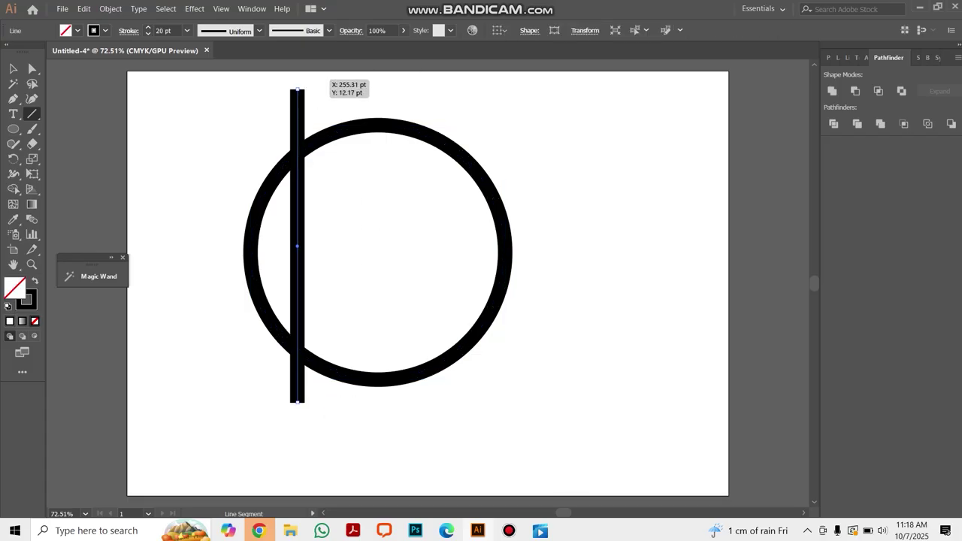
{"action": "left_click_drag", "start_coordinate": [316, 90], "coordinate": [317, 411]}
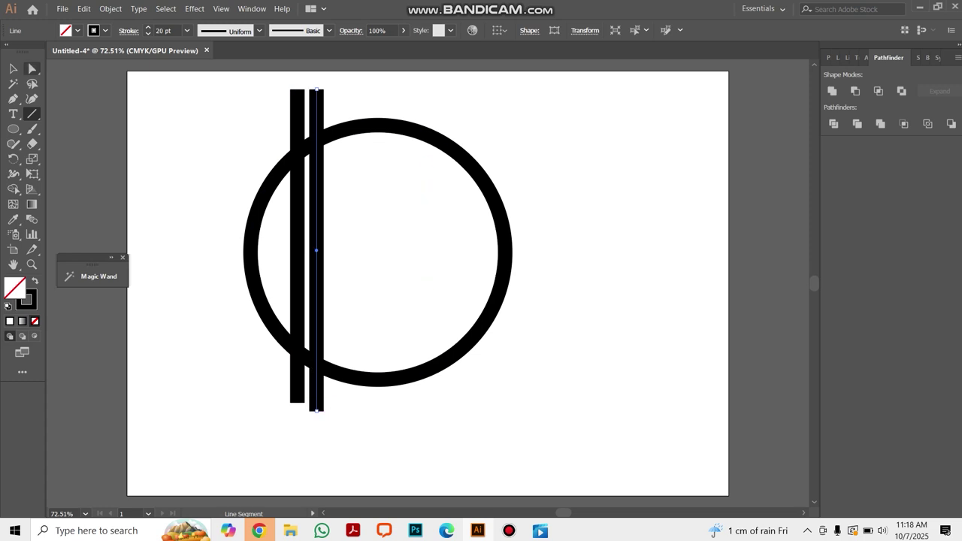
Group the two vertical lines
{"action": "key", "text": "v"}
{"action": "left_click_drag", "start_coordinate": [238, 81], "coordinate": [328, 102]}
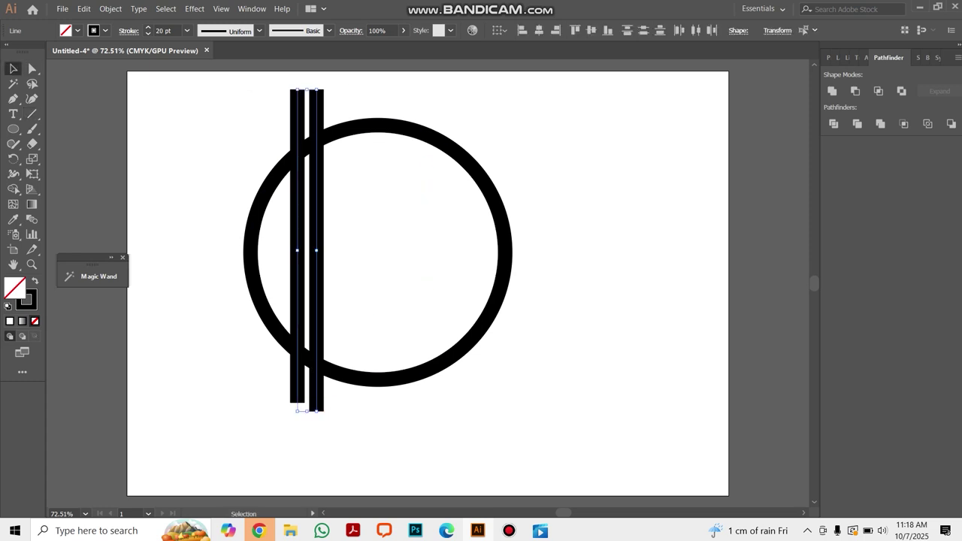
{"action": "right_click", "coordinate": [325, 98]}
{"action": "left_click", "coordinate": [349, 175]}
Duplicate the grouped pair of vertical lines onto the circle's right half
{"action": "left_click", "coordinate": [378, 252]}
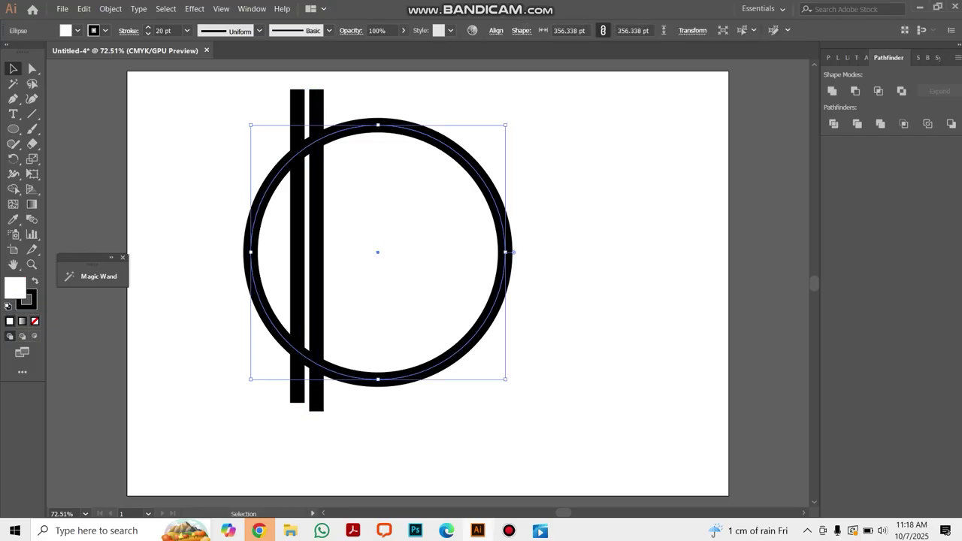
{"action": "double_click", "coordinate": [319, 96]}
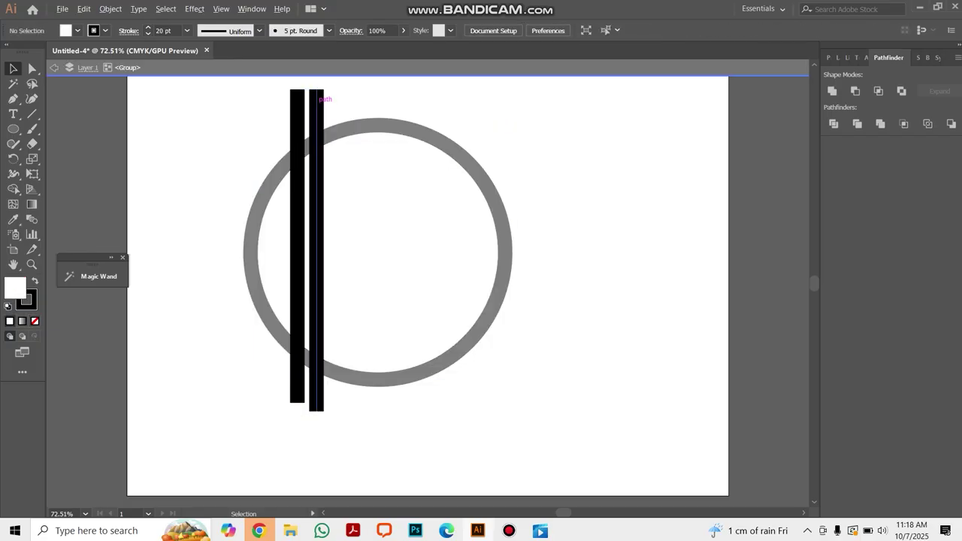
{"action": "key", "text": "Escape"}
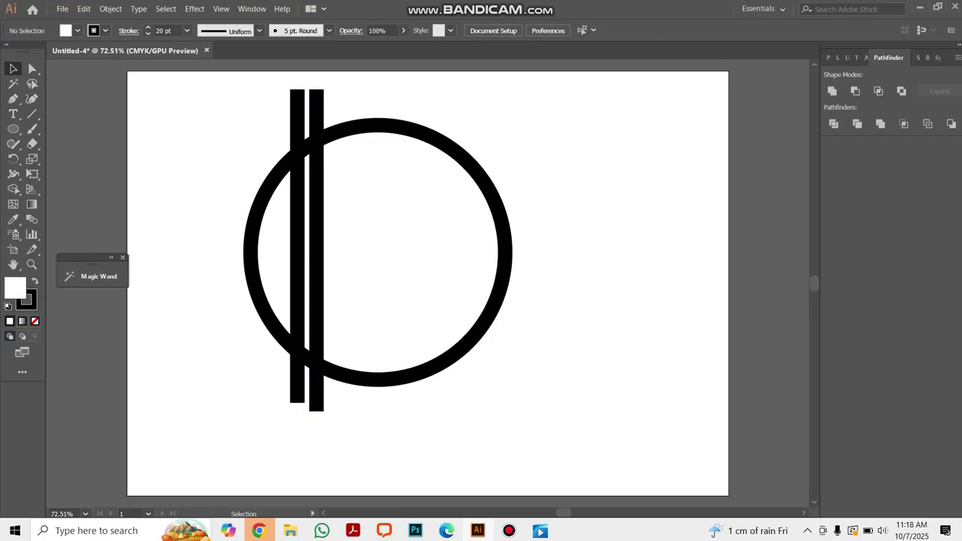
{"action": "left_click_drag", "start_coordinate": [319, 101], "coordinate": [421, 103]}
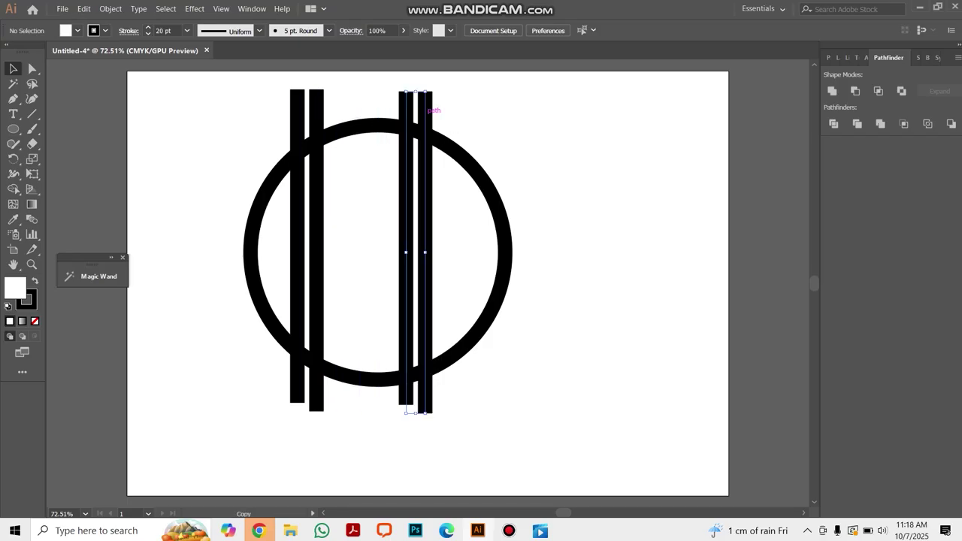
Draw a horizontal line about 537 pt long through the circle's middle, extending past both sides
{"action": "key", "text": "backslash"}
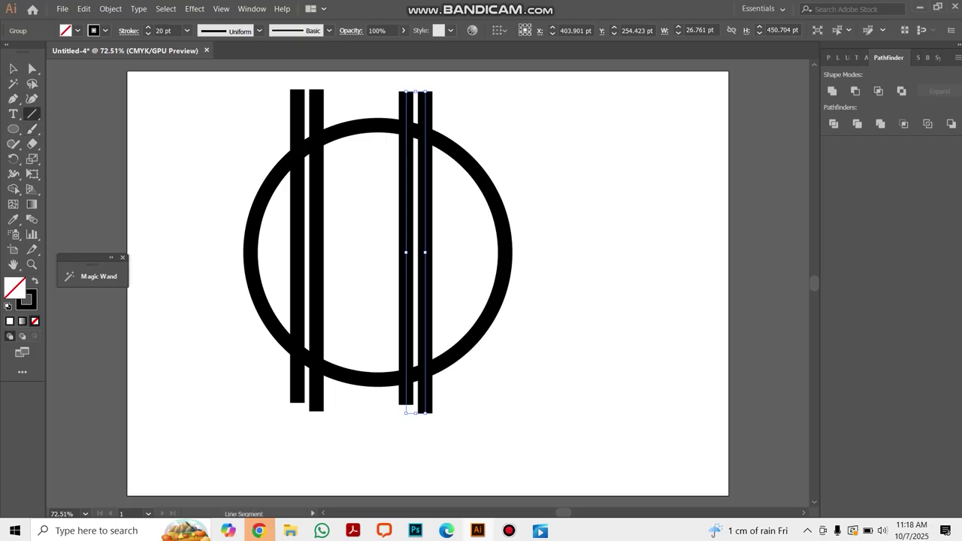
{"action": "left_click", "coordinate": [407, 410]}
{"action": "key", "text": "Escape"}
{"action": "left_click_drag", "start_coordinate": [197, 249], "coordinate": [581, 249]}
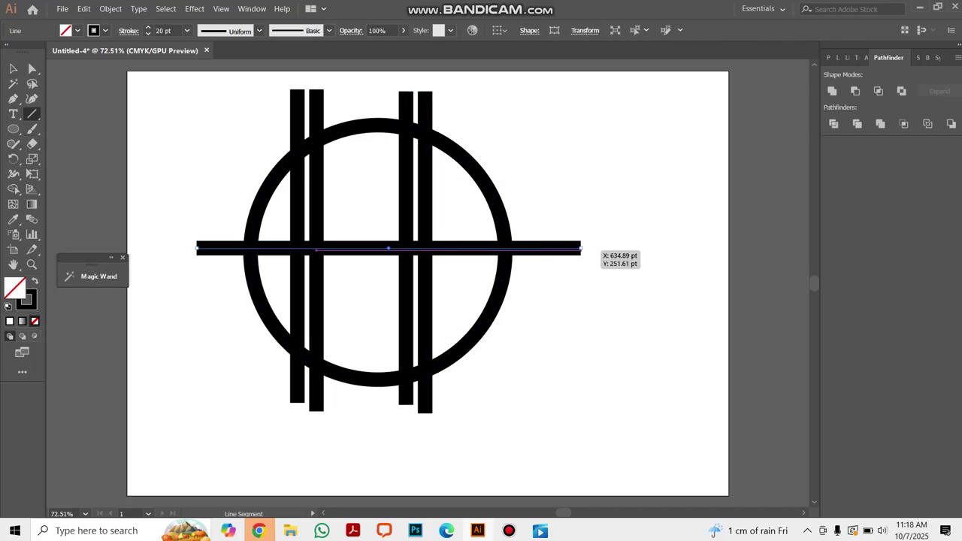
Group the two pairs of vertical lines together
{"action": "key", "text": "v"}
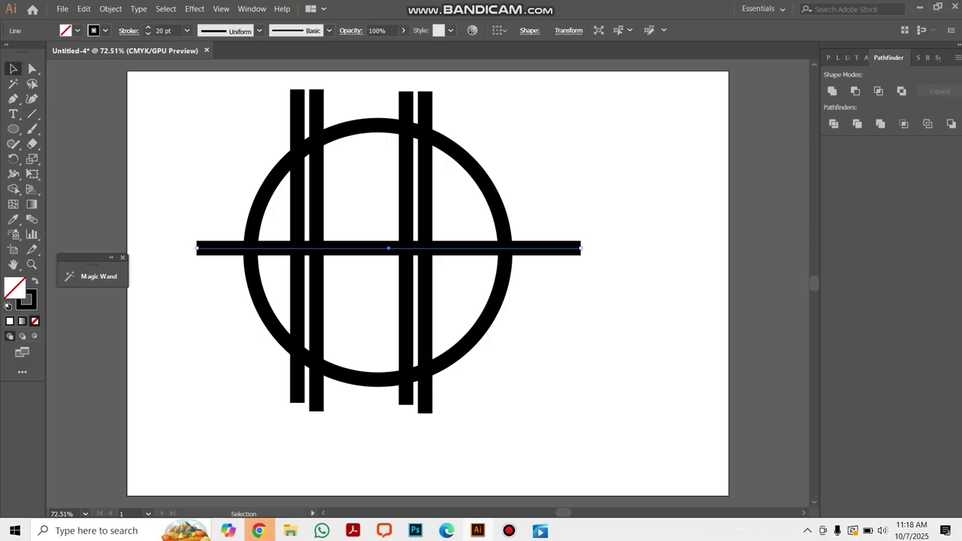
{"action": "mouse_move", "coordinate": [190, 89]}
{"action": "left_mouse_down"}
{"action": "mouse_move", "coordinate": [269, 126]}
{"action": "mouse_move", "coordinate": [289, 99]}
{"action": "mouse_move", "coordinate": [472, 100]}
{"action": "mouse_move", "coordinate": [427, 98]}
{"action": "left_mouse_up"}
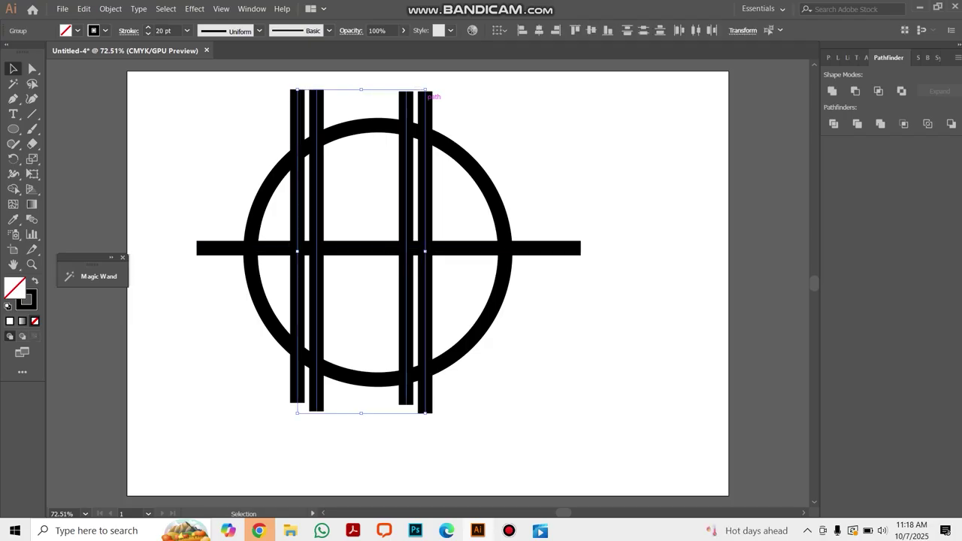
{"action": "right_click", "coordinate": [425, 101]}
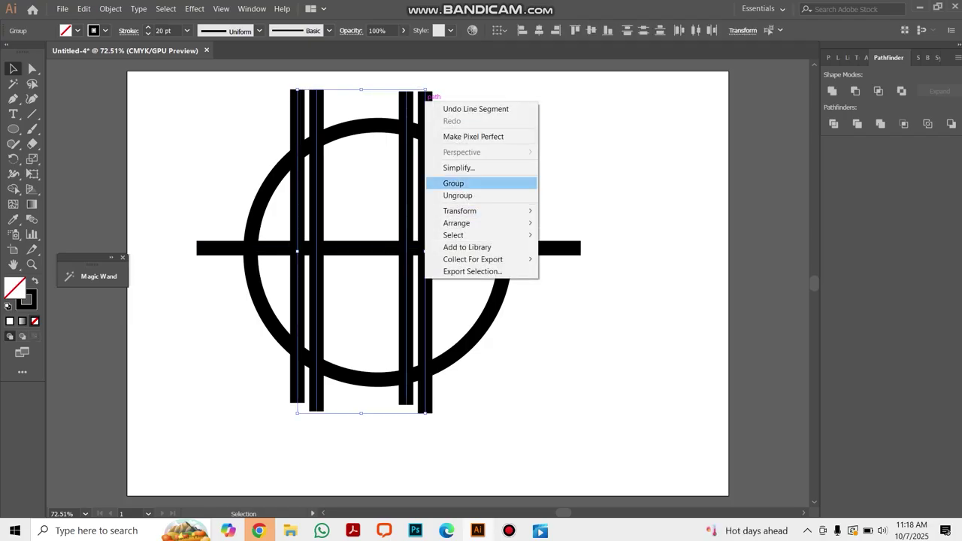
{"action": "left_click", "coordinate": [453, 183]}
Align the circle, the vertical line group and the horizontal line on their centers, both horizontally and vertically
{"action": "left_click_drag", "start_coordinate": [195, 123], "coordinate": [594, 334]}
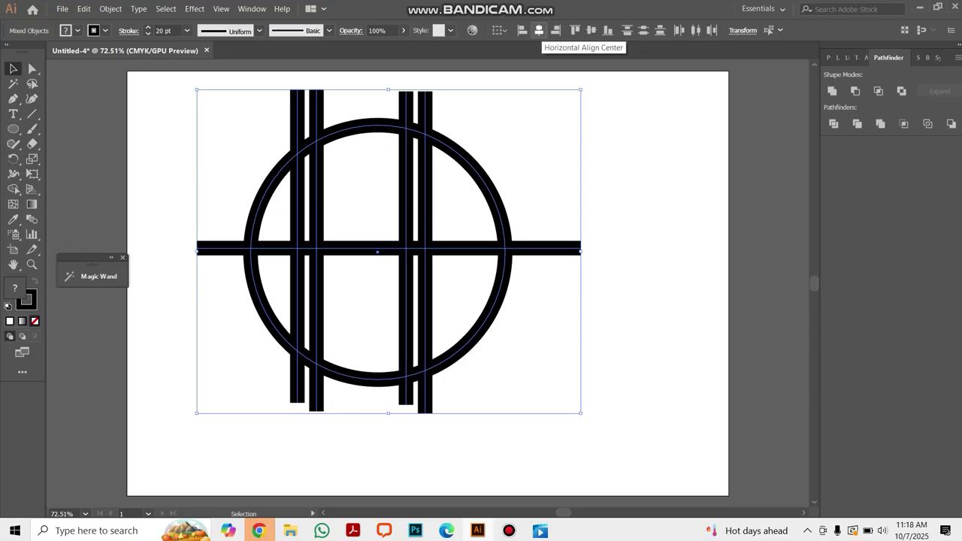
{"action": "left_click", "coordinate": [539, 31]}
{"action": "left_click", "coordinate": [591, 30]}
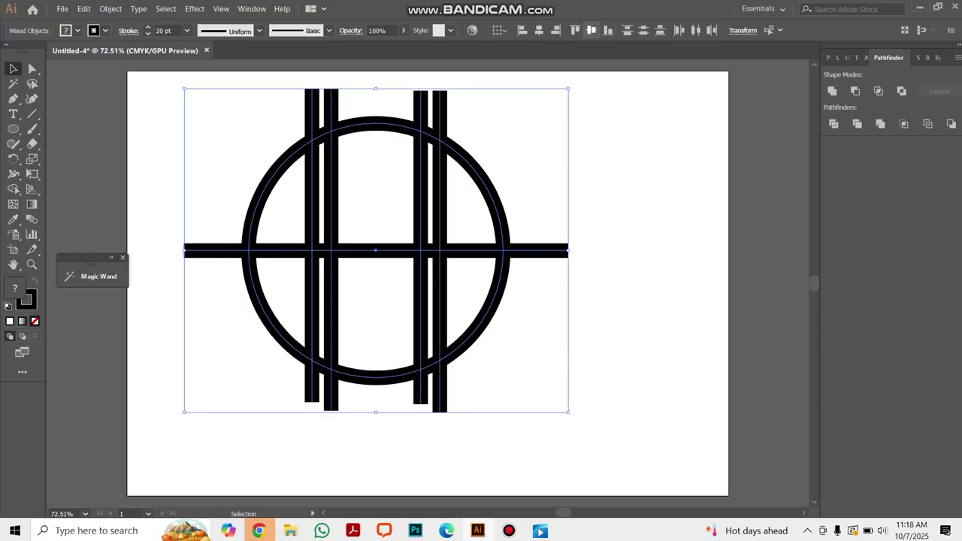
{"action": "key", "text": "ctrl+shift+a"}
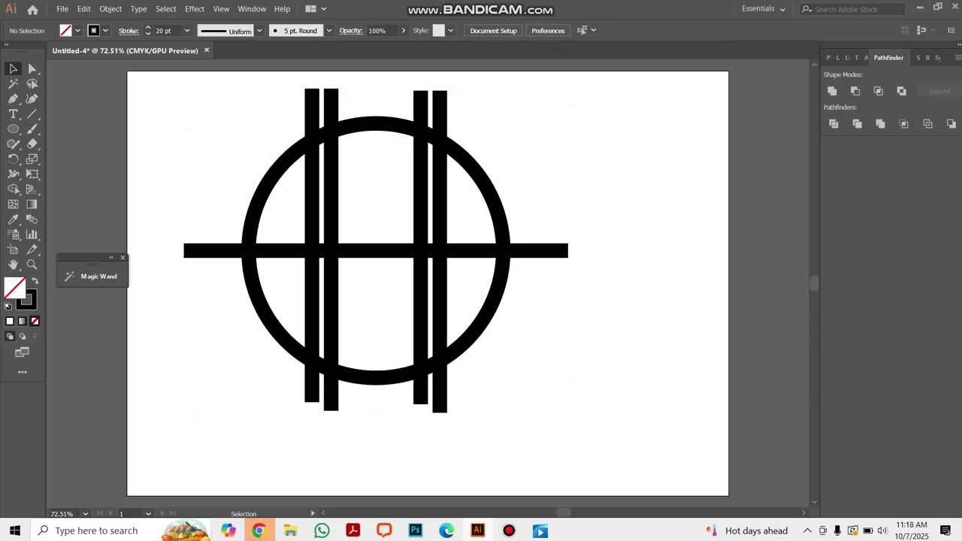
Remove the circle's fill and expand the fill and stroke of all the shapes
{"action": "left_click", "coordinate": [508, 251]}
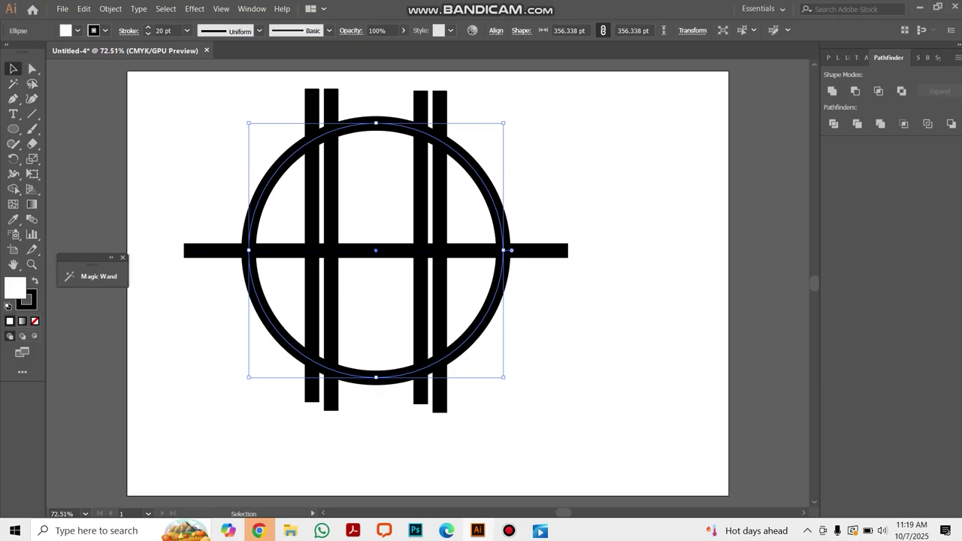
{"action": "left_click", "coordinate": [35, 322]}
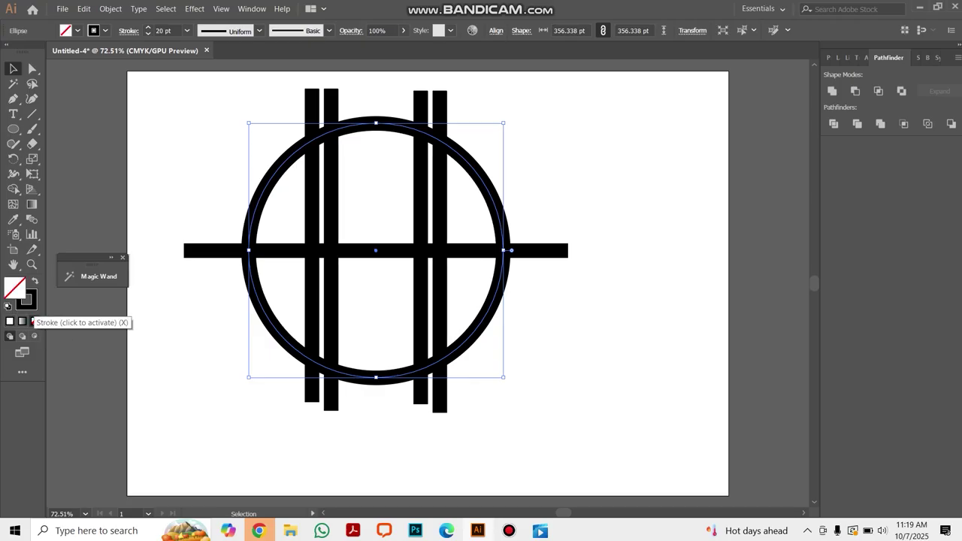
{"action": "left_click_drag", "start_coordinate": [209, 98], "coordinate": [544, 345]}
{"action": "left_click", "coordinate": [110, 8]}
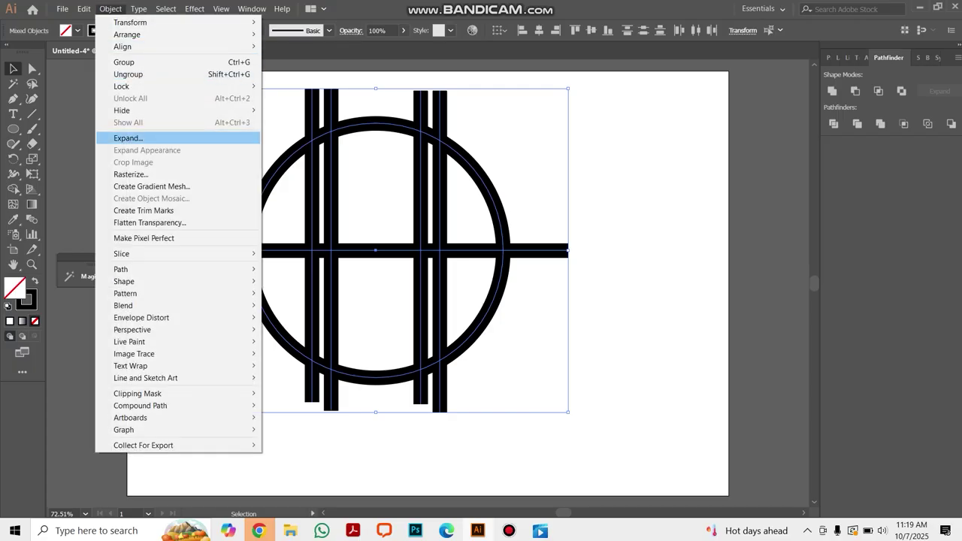
{"action": "left_click", "coordinate": [128, 138]}
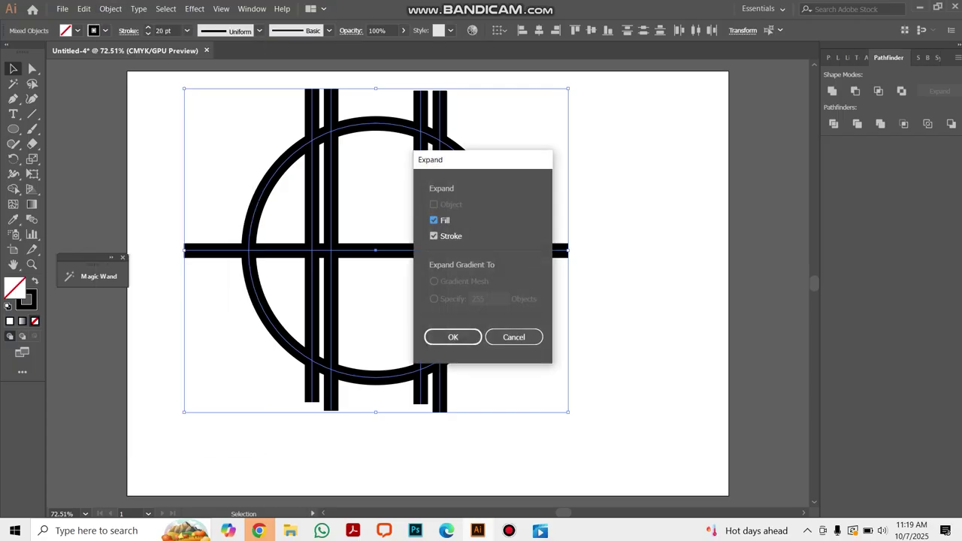
{"action": "key", "text": "Return"}
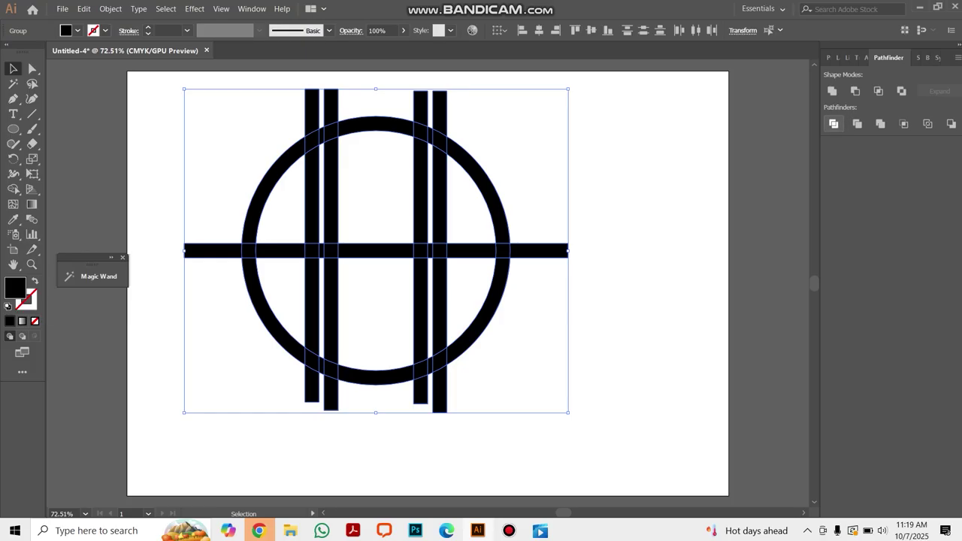
Divide the overlapping circle and bars into separate pieces with Pathfinder Divide and ungroup the result
{"action": "left_click", "coordinate": [834, 124]}
{"action": "left_click", "coordinate": [618, 143]}
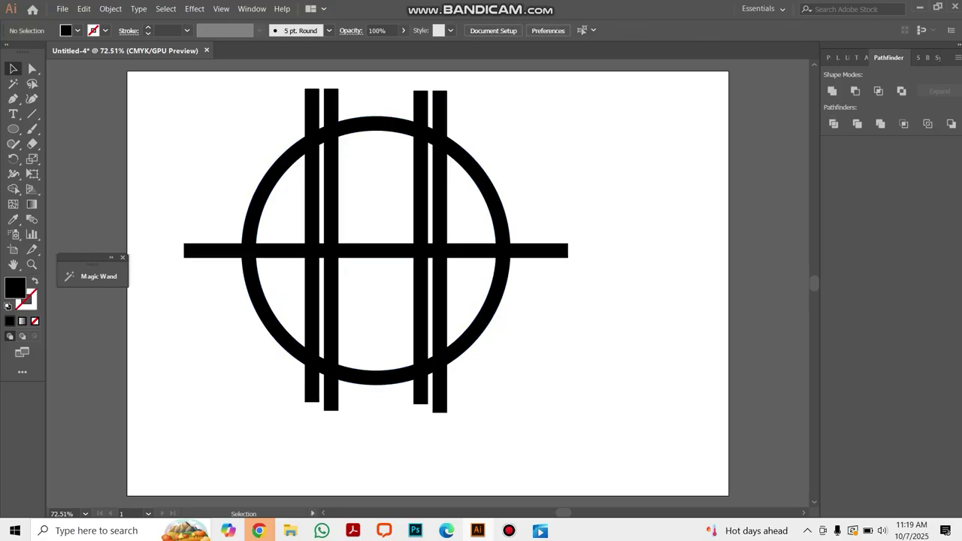
{"action": "left_click", "coordinate": [440, 117]}
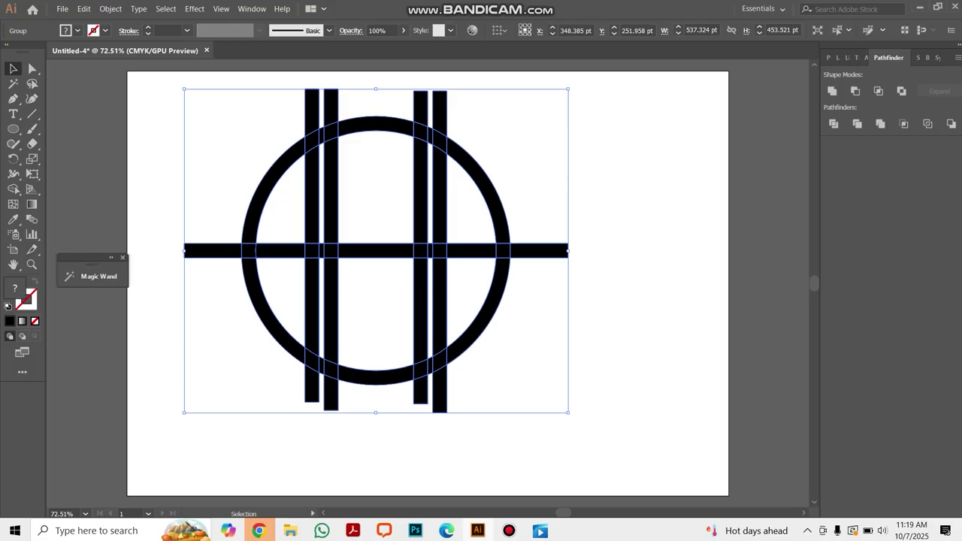
{"action": "right_click", "coordinate": [417, 128]}
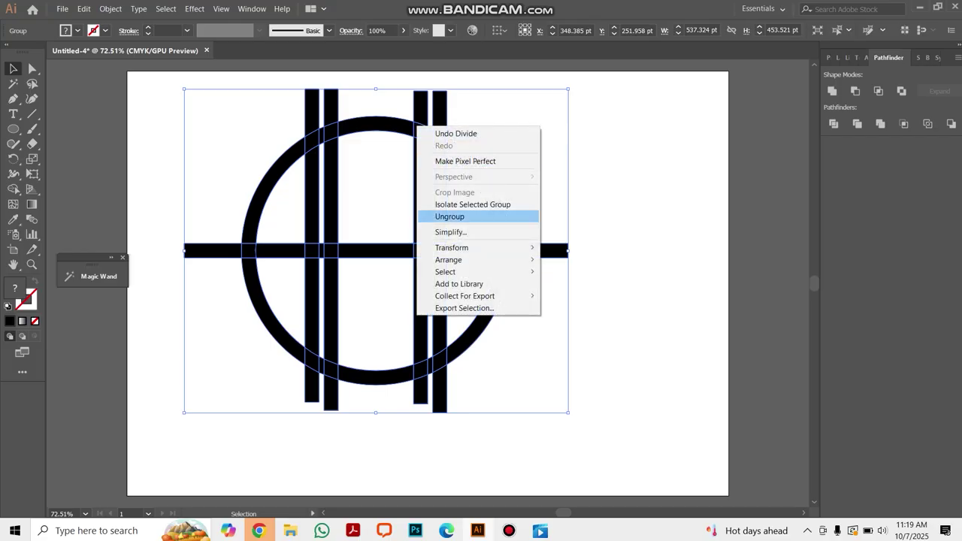
{"action": "left_click", "coordinate": [449, 216]}
{"action": "key", "text": "ctrl+shift+a"}
Delete all vertical and horizontal bar ends that protrude outside the circle
{"action": "left_click_drag", "start_coordinate": [269, 86], "coordinate": [475, 138]}
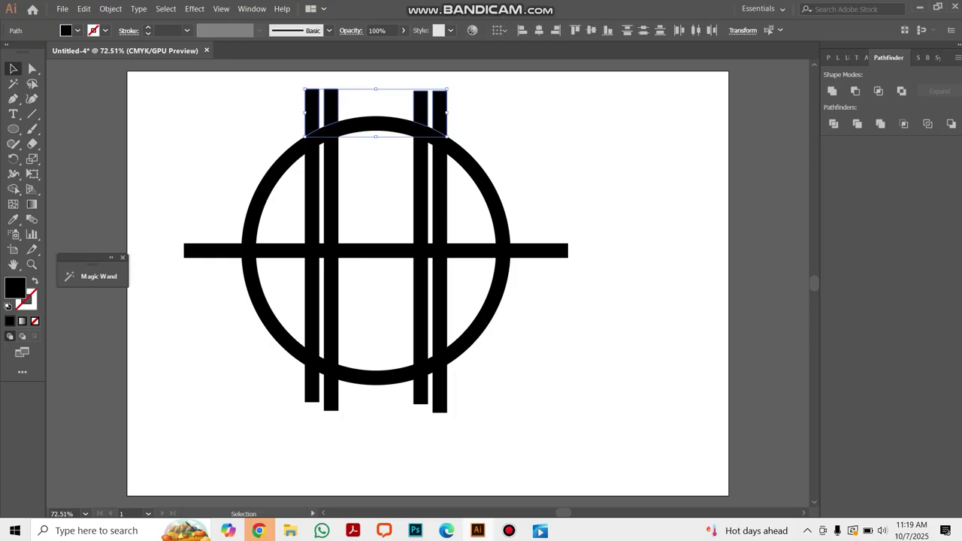
{"action": "key", "text": "Delete"}
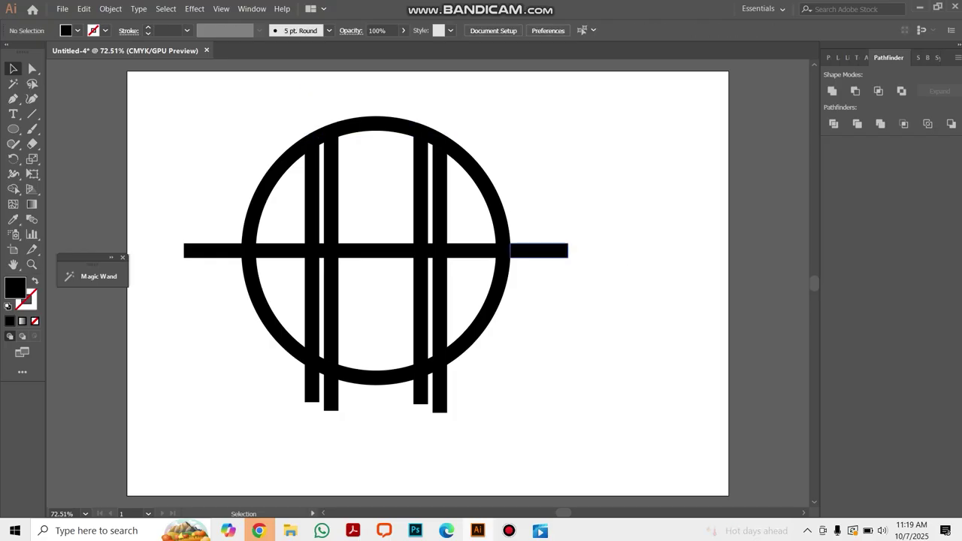
{"action": "left_click", "coordinate": [539, 251]}
{"action": "key", "text": "Delete"}
{"action": "left_click_drag", "start_coordinate": [275, 398], "coordinate": [451, 412]}
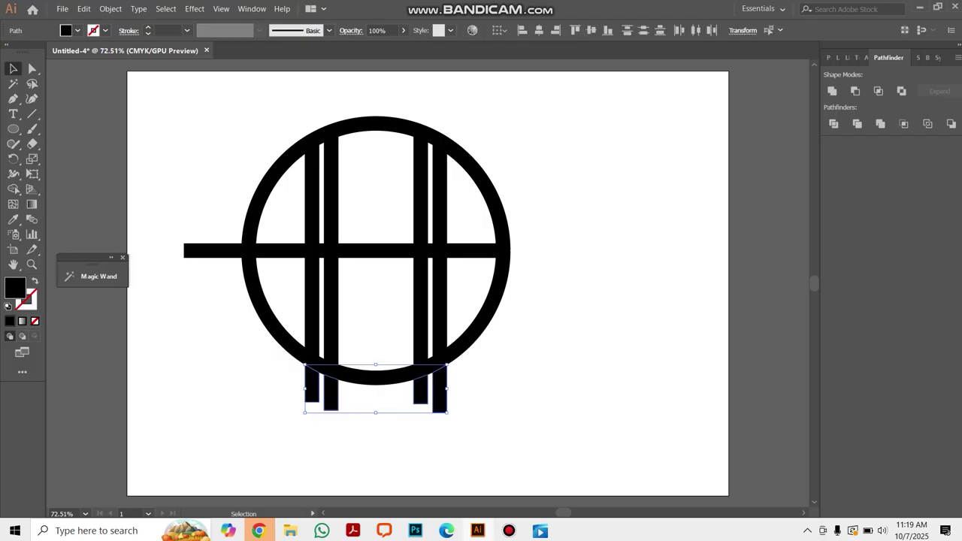
{"action": "key", "text": "Delete"}
{"action": "left_click", "coordinate": [197, 248]}
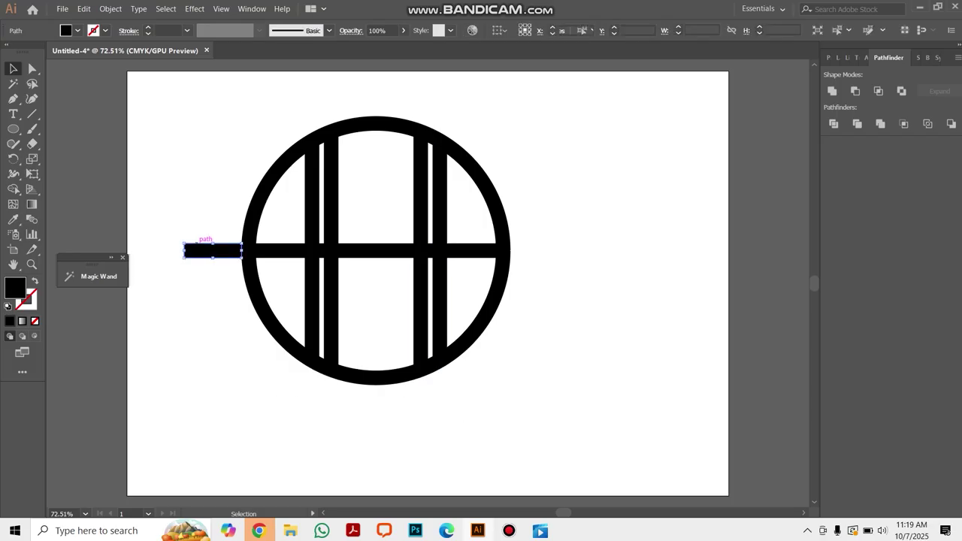
{"action": "key", "text": "Delete"}
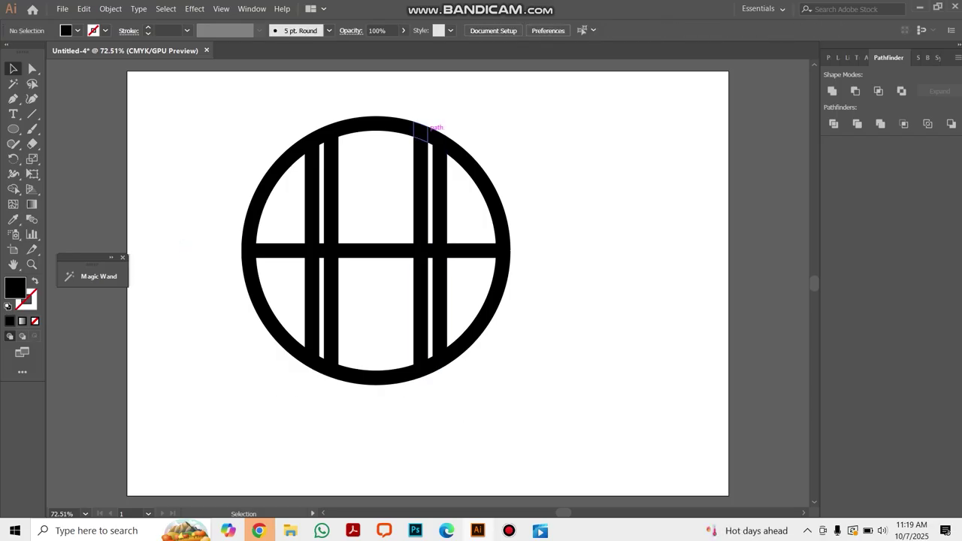
Delete the pieces bridging the gap between the right pair of vertical bars at the top arc, crossbar and bottom arc
{"action": "left_click", "coordinate": [430, 135]}
{"action": "key", "text": "Delete"}
{"action": "left_click", "coordinate": [430, 250]}
{"action": "key", "text": "Delete"}
{"action": "double_click", "coordinate": [430, 365]}
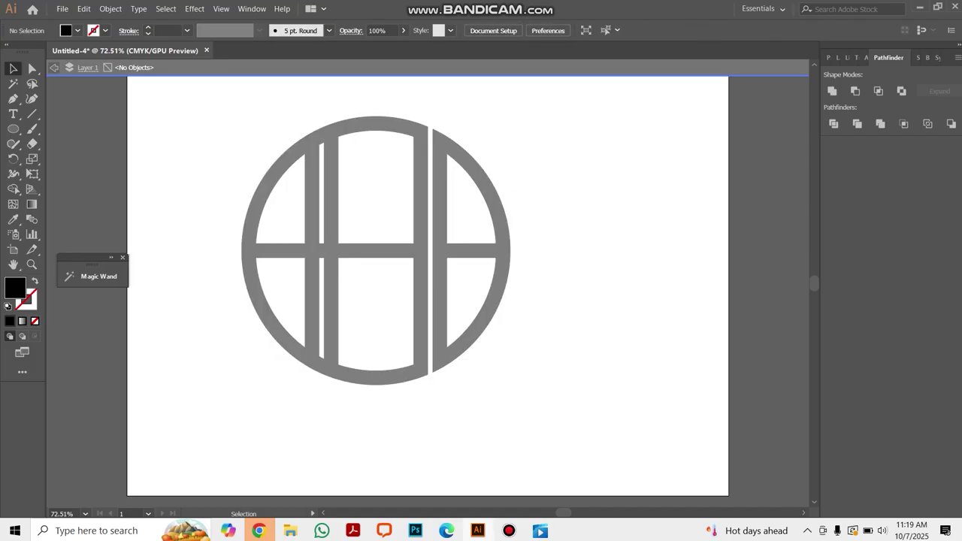
{"action": "key", "text": "Escape"}
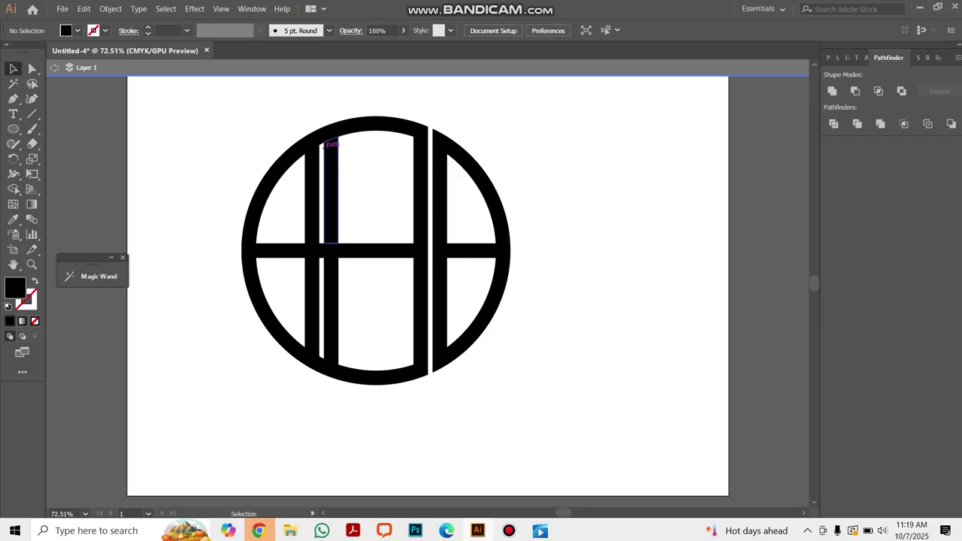
Delete the pieces bridging the gap between the left pair of vertical bars at the top arc and the crossbar
{"action": "left_click", "coordinate": [322, 138]}
{"action": "key", "text": "Delete"}
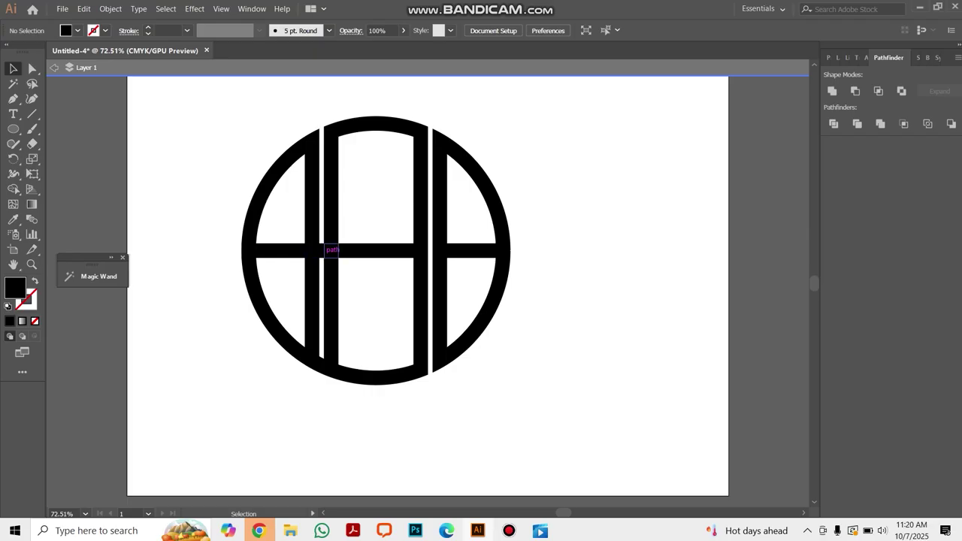
{"action": "left_click", "coordinate": [331, 250]}
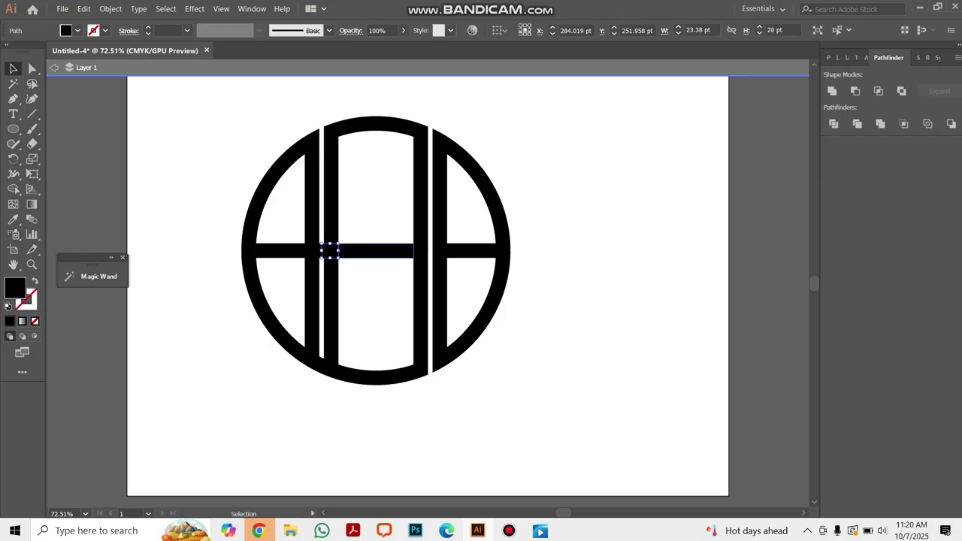
{"action": "key", "text": "ctrl+equal"}
{"action": "key", "text": "ctrl+equal"}
{"action": "left_click", "coordinate": [225, 165]}
{"action": "left_click", "coordinate": [411, 284]}
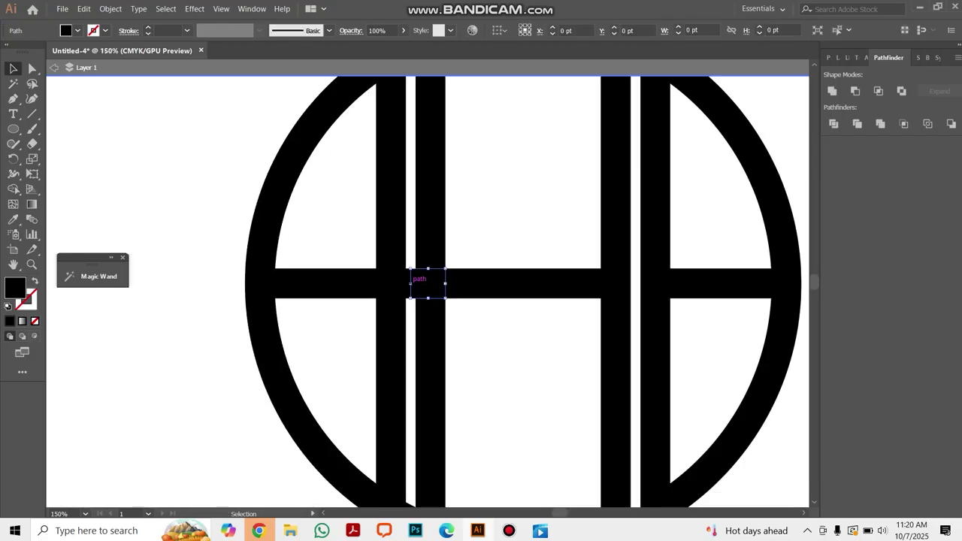
{"action": "key", "text": "ctrl+shift+a"}
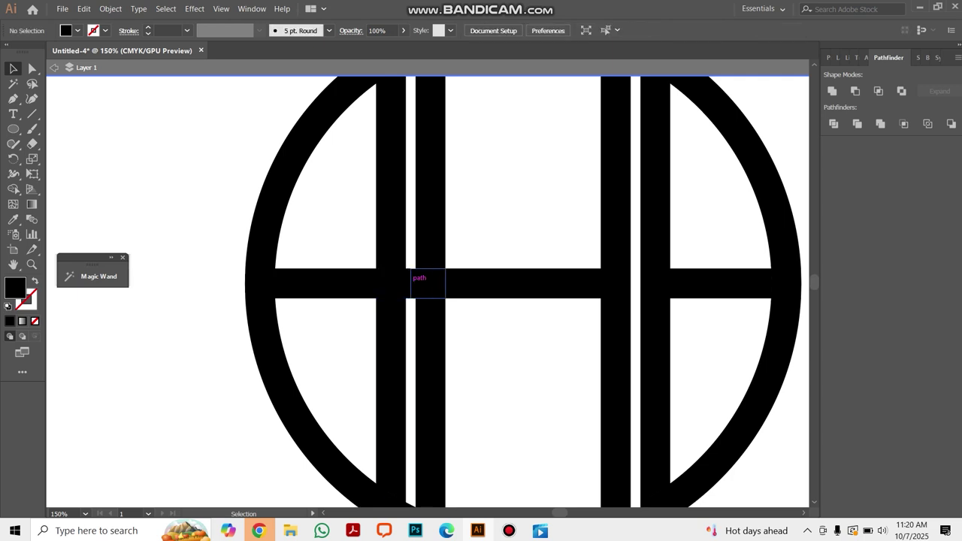
{"action": "left_click", "coordinate": [410, 272]}
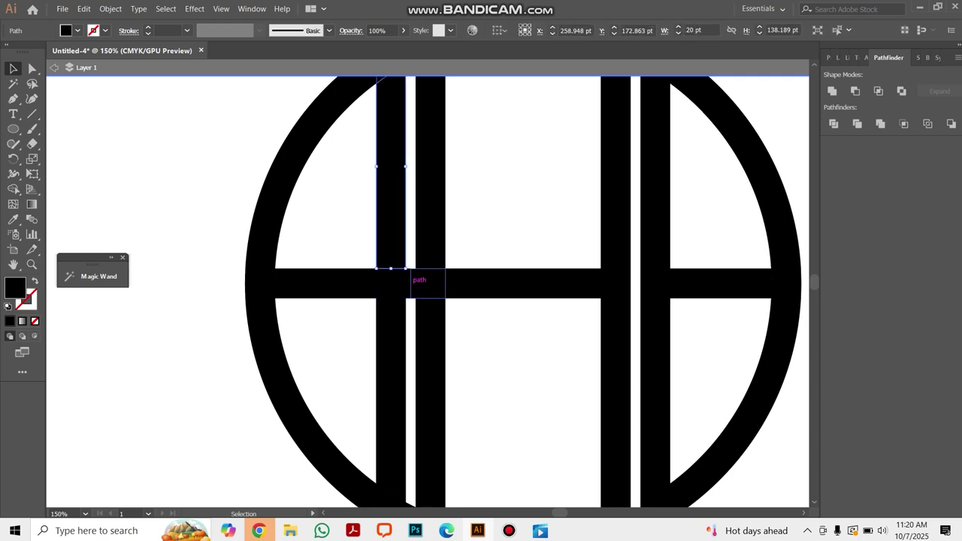
{"action": "left_click", "coordinate": [411, 283]}
{"action": "key", "text": "Delete"}
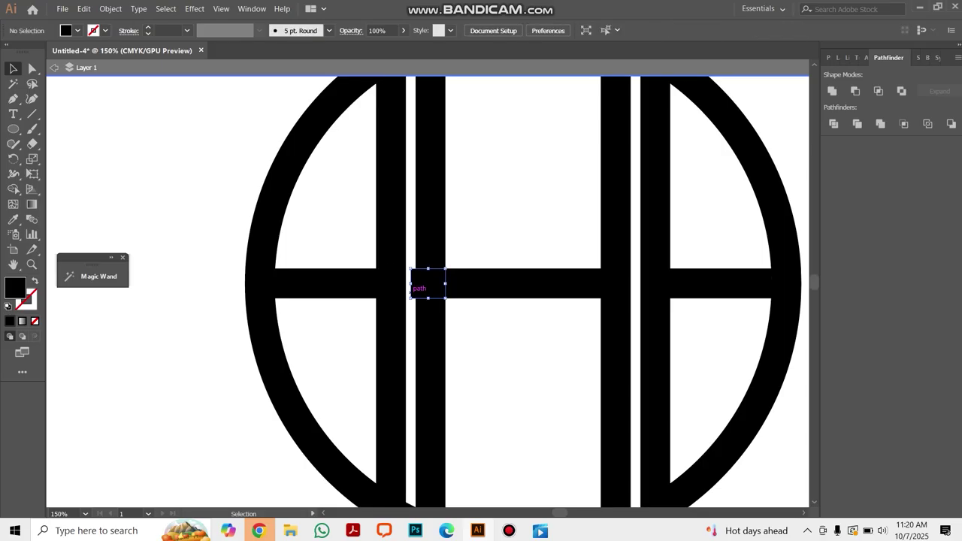
Narrow the crossing square beside the left gap to 20 pt wide and delete the piece bridging that gap at the bottom arc
{"action": "left_click_drag", "start_coordinate": [412, 284], "coordinate": [415, 284]}
{"action": "scroll", "coordinate": [415, 275], "scroll_direction": "down", "scroll_amount": 1}
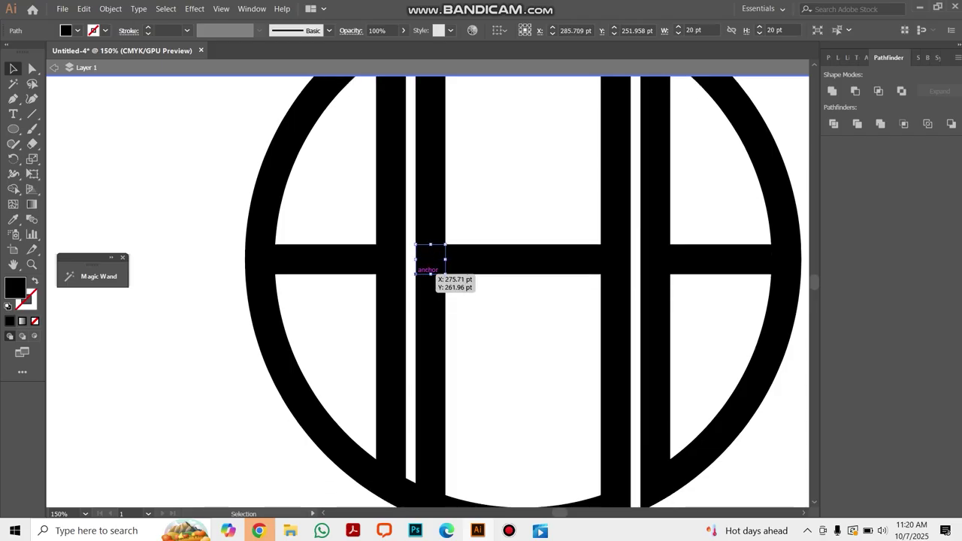
{"action": "scroll", "coordinate": [431, 273], "scroll_direction": "down", "scroll_amount": 4}
{"action": "left_click", "coordinate": [410, 388]}
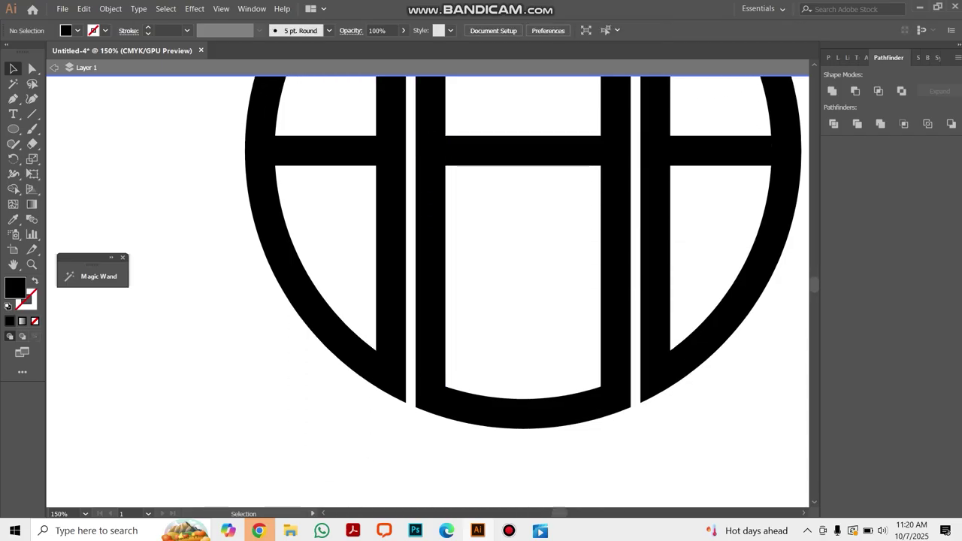
Exit isolation mode and draw a diagonal line segment across the circle's lower-left arc
{"action": "scroll", "coordinate": [522, 293], "scroll_direction": "up", "scroll_amount": 8}
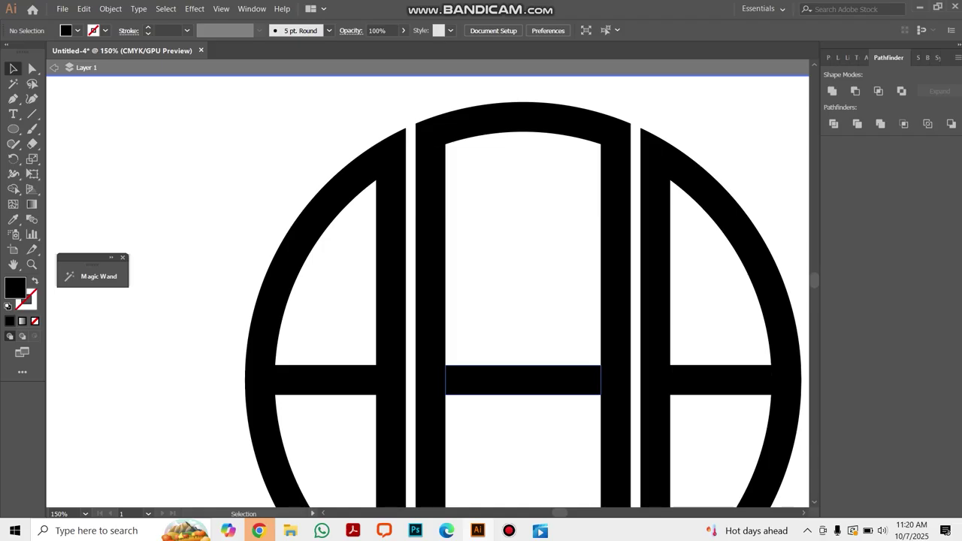
{"action": "scroll", "coordinate": [523, 301], "scroll_direction": "right", "scroll_amount": 1}
{"action": "key", "text": "ctrl+minus"}
{"action": "key", "text": "ctrl+minus"}
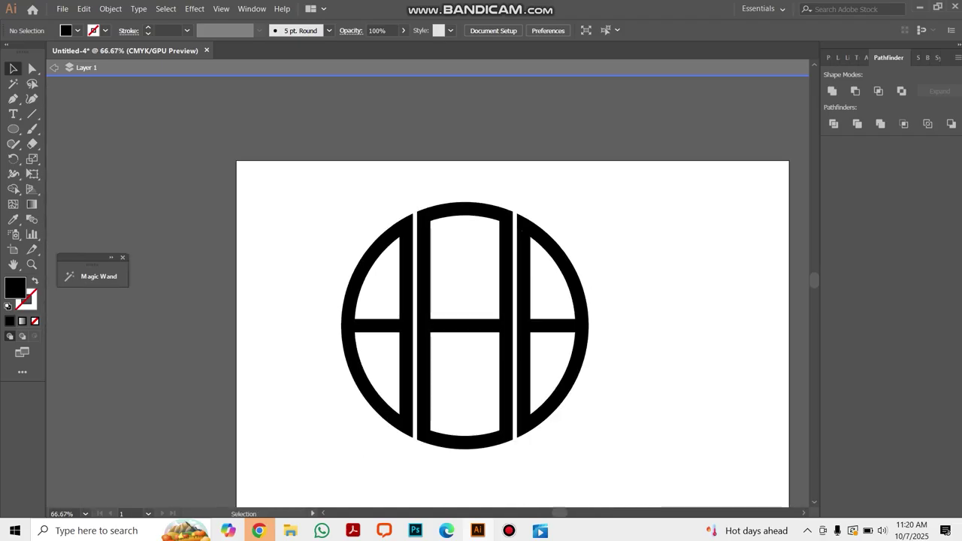
{"action": "scroll", "coordinate": [513, 283], "scroll_direction": "down", "scroll_amount": 2}
{"action": "left_click", "coordinate": [55, 67]}
{"action": "left_click", "coordinate": [32, 114]}
{"action": "left_click_drag", "start_coordinate": [389, 312], "coordinate": [338, 395]}
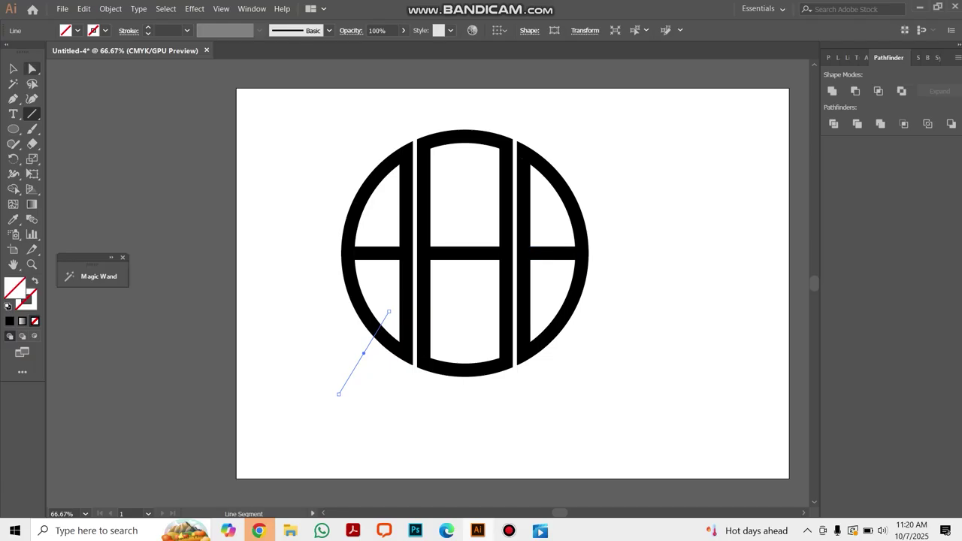
Divide the whole artwork along the diagonal line and ungroup the resulting pieces
{"action": "left_click", "coordinate": [13, 68]}
{"action": "left_click_drag", "start_coordinate": [248, 139], "coordinate": [666, 466]}
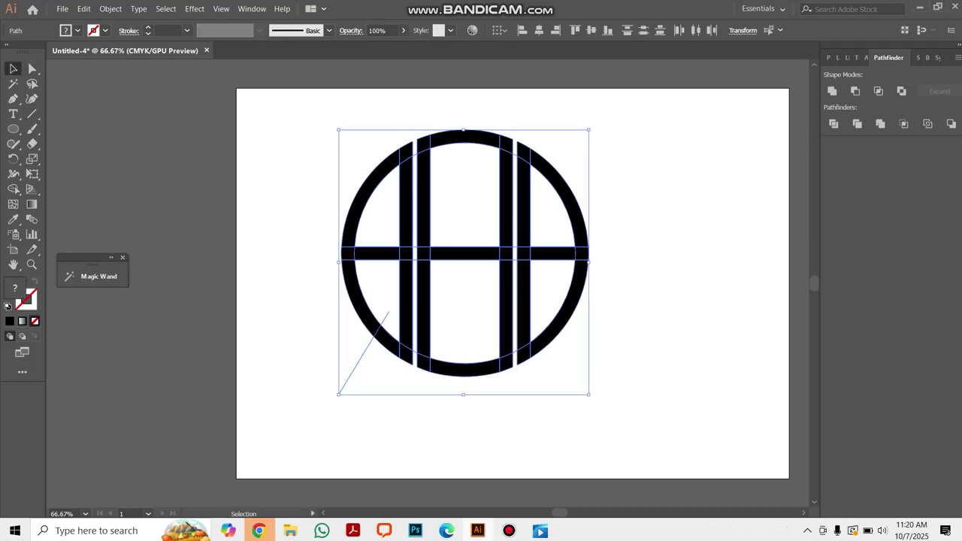
{"action": "right_click", "coordinate": [442, 313]}
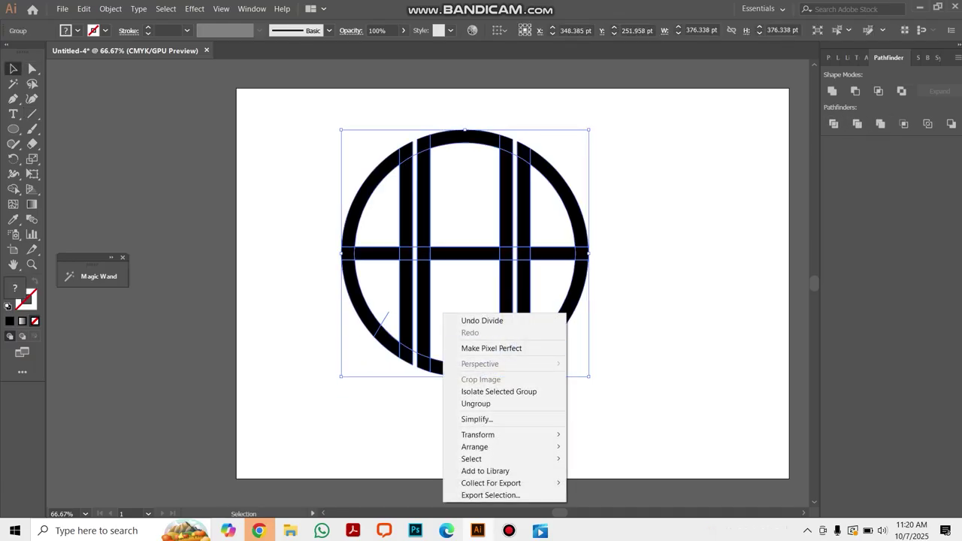
{"action": "left_click", "coordinate": [481, 403]}
{"action": "left_click", "coordinate": [481, 406]}
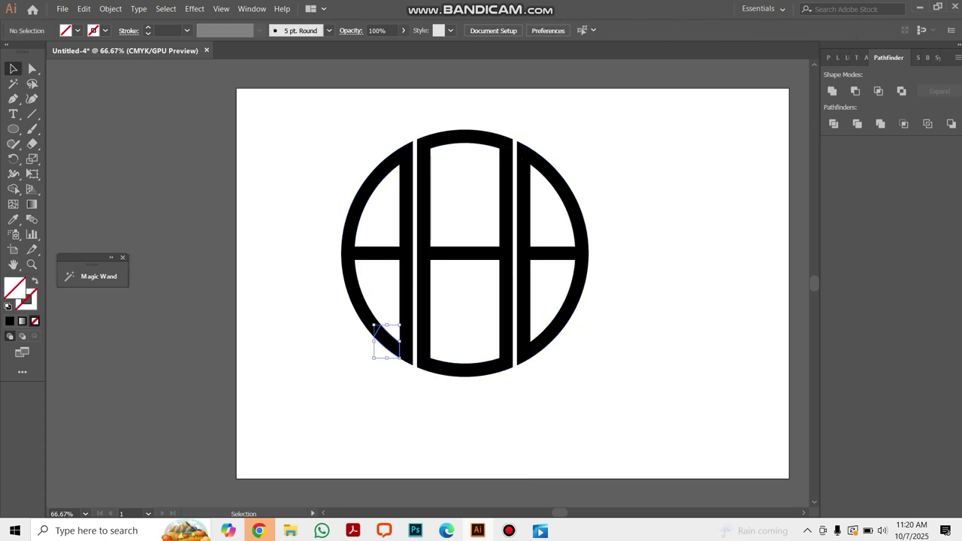
Delete the lower-left arc piece between the diagonal cut and the leftmost vertical bar
{"action": "left_click", "coordinate": [388, 335]}
{"action": "key", "text": "Delete"}
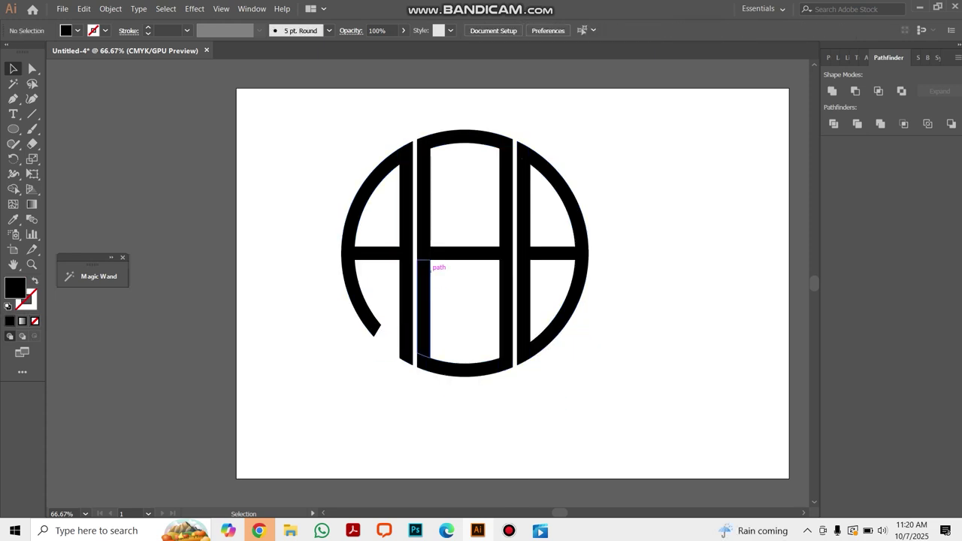
Add an anchor point midway along the right edge of the square where the crossbar meets the middle shape's right bar
{"action": "left_click", "coordinate": [506, 254]}
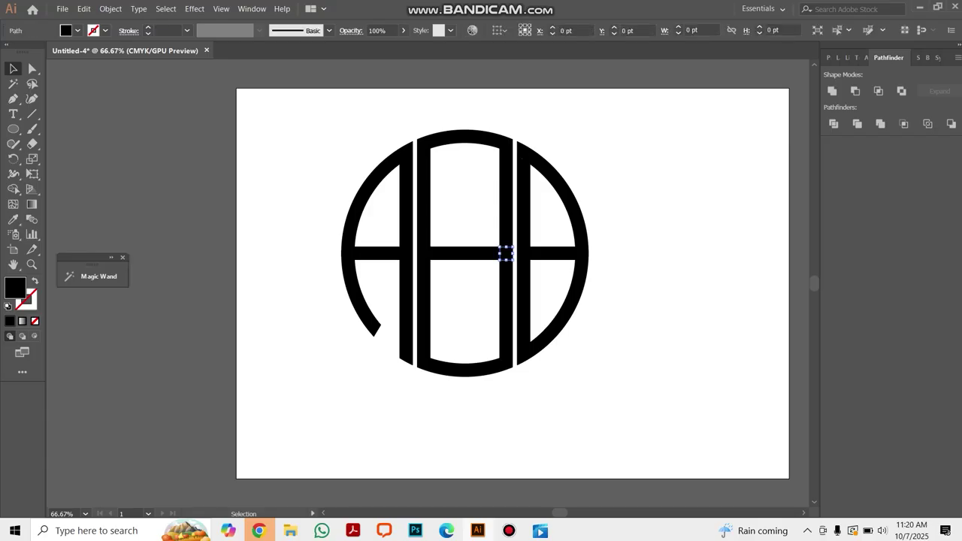
{"action": "key", "text": "Delete"}
{"action": "key", "text": "a"}
{"action": "key", "text": "ctrl+equal"}
{"action": "key", "text": "ctrl+equal"}
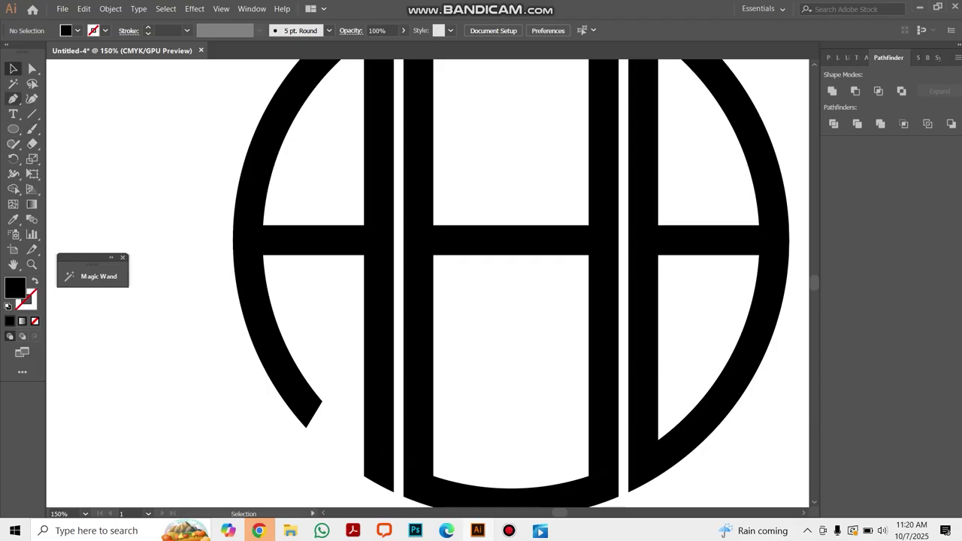
{"action": "left_click", "coordinate": [13, 99]}
{"action": "right_click", "coordinate": [13, 99]}
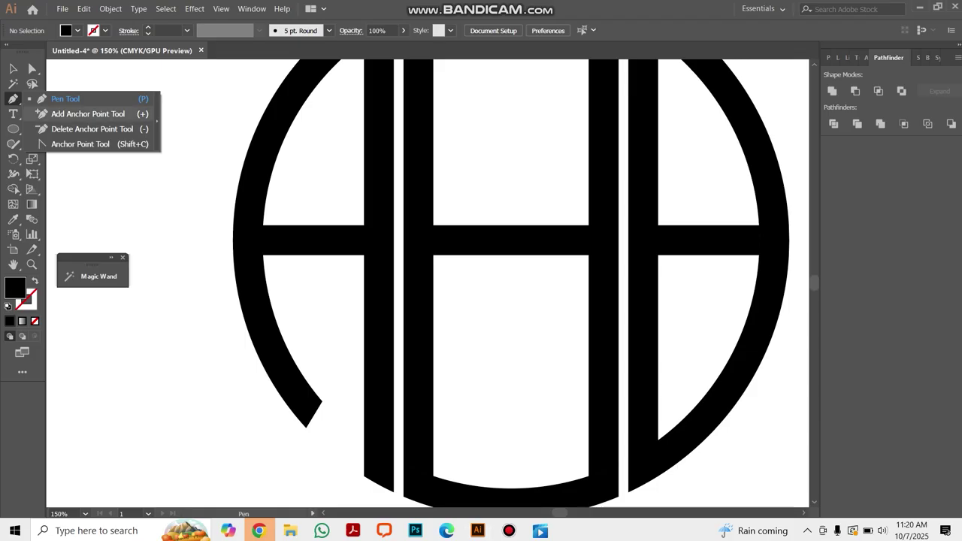
{"action": "left_click", "coordinate": [83, 113]}
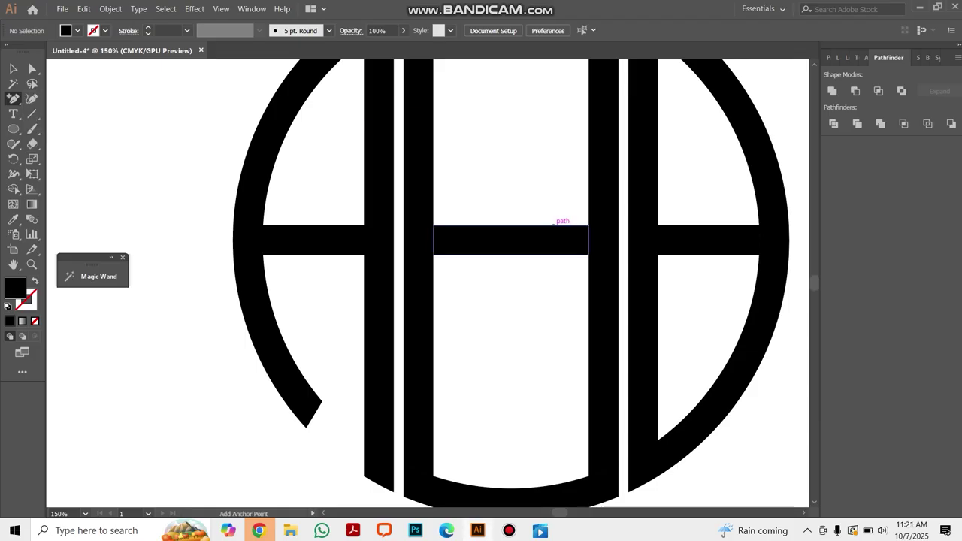
{"action": "left_click", "coordinate": [618, 239]}
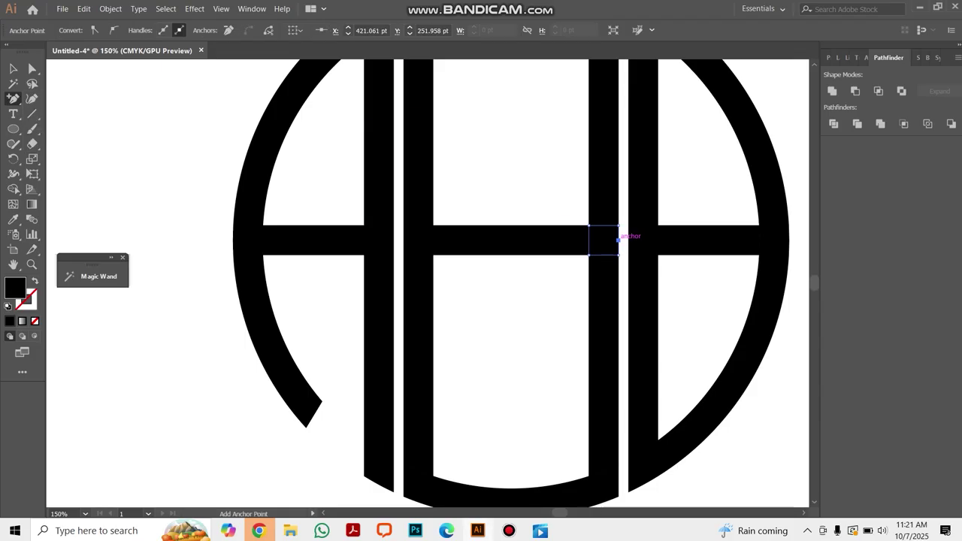
Move the new anchor point 7 pt to the left to cut a notch into the square
{"action": "key", "text": "Left"}
{"action": "key", "text": "Left"}
{"action": "key", "text": "Left"}
{"action": "key", "text": "Left"}
{"action": "key", "text": "Left"}
{"action": "key", "text": "Left"}
{"action": "key", "text": "Left"}
{"action": "key", "text": "v"}
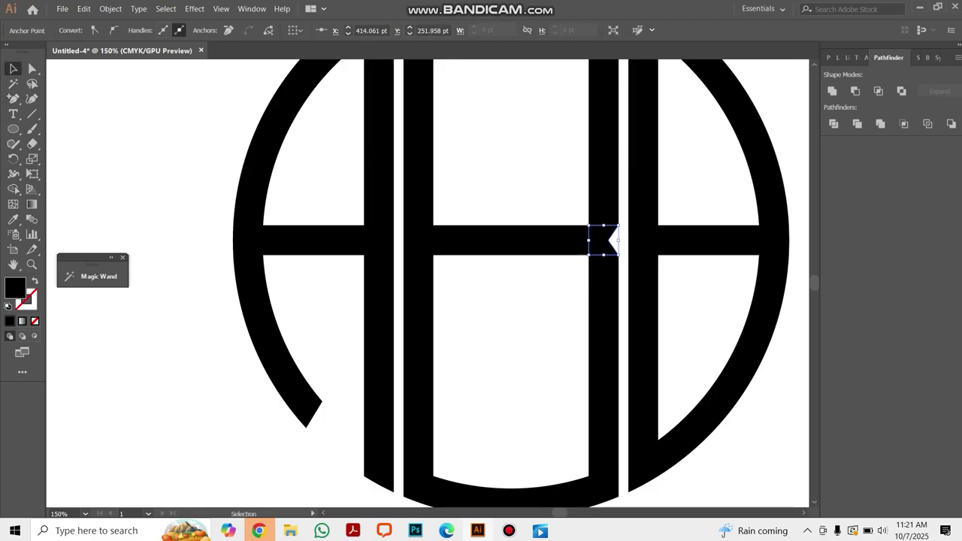
Delete the crossbar segment inside the right section and the adjoining small piece of the circle's right arc
{"action": "left_click", "coordinate": [709, 241]}
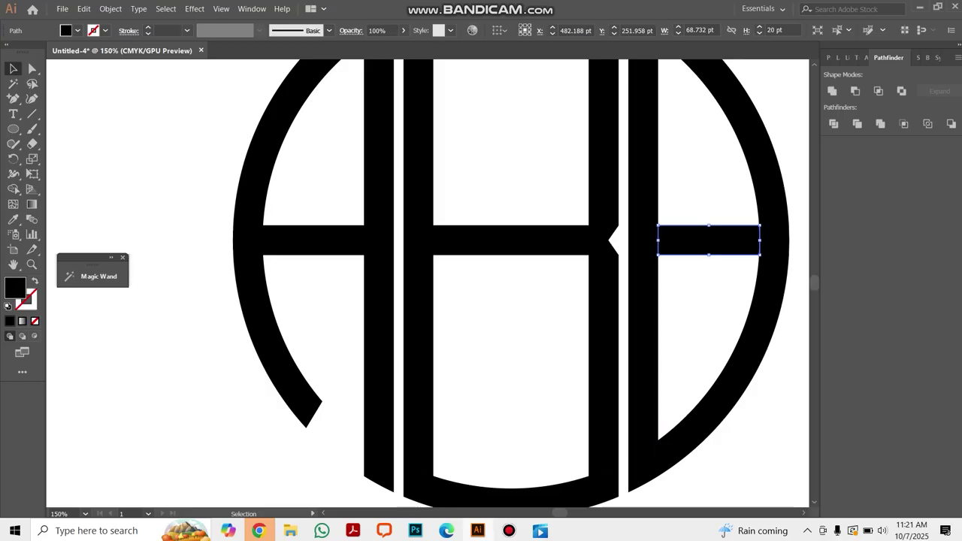
{"action": "key", "text": "Delete"}
{"action": "left_click", "coordinate": [775, 240]}
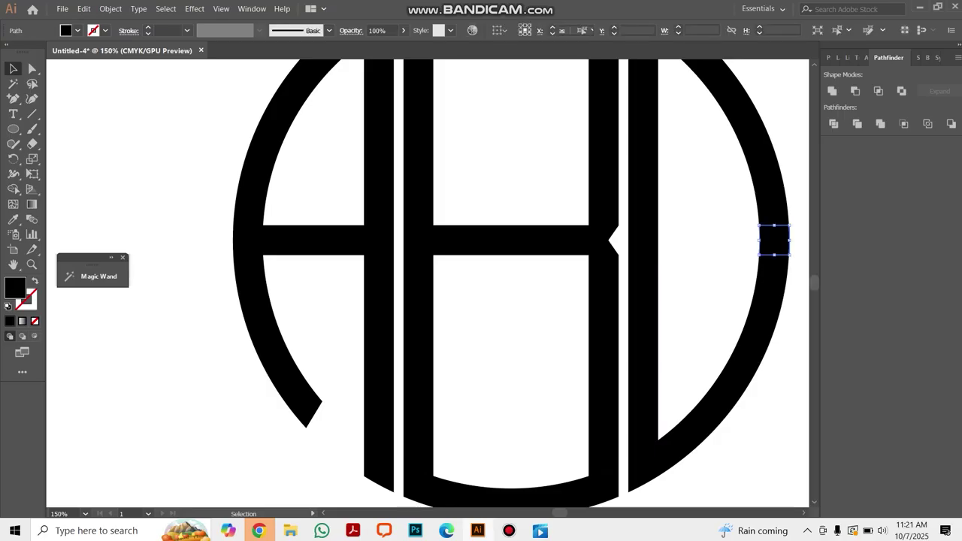
{"action": "key", "text": "Delete"}
Select all the unfilled leftover paths across the monogram with the Magic Wand and delete them
{"action": "key", "text": "ctrl+minus"}
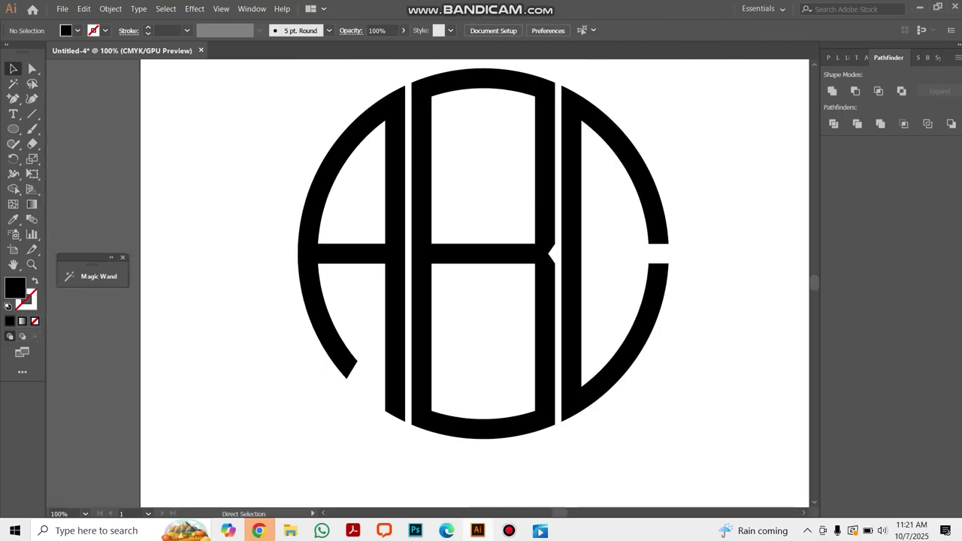
{"action": "left_click_drag", "start_coordinate": [223, 79], "coordinate": [798, 448]}
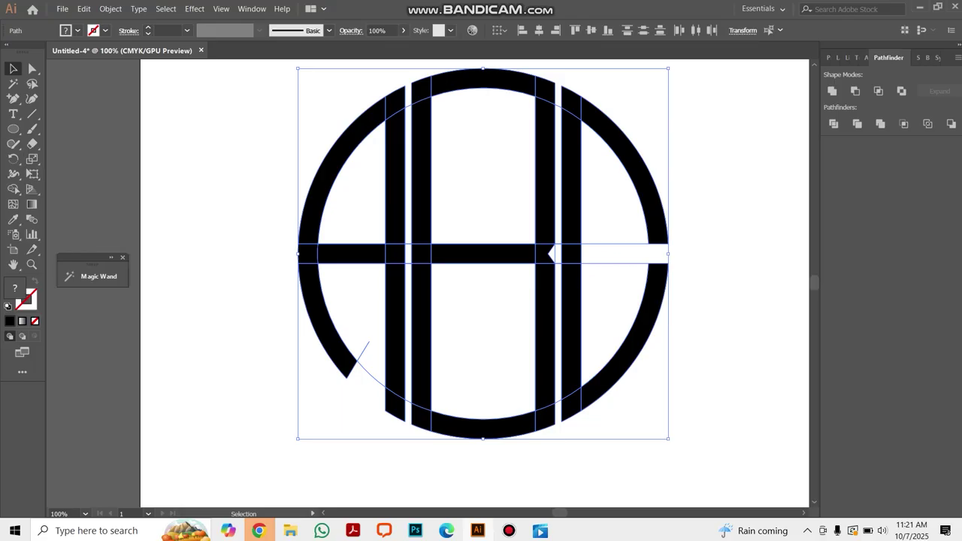
{"action": "left_click", "coordinate": [13, 83]}
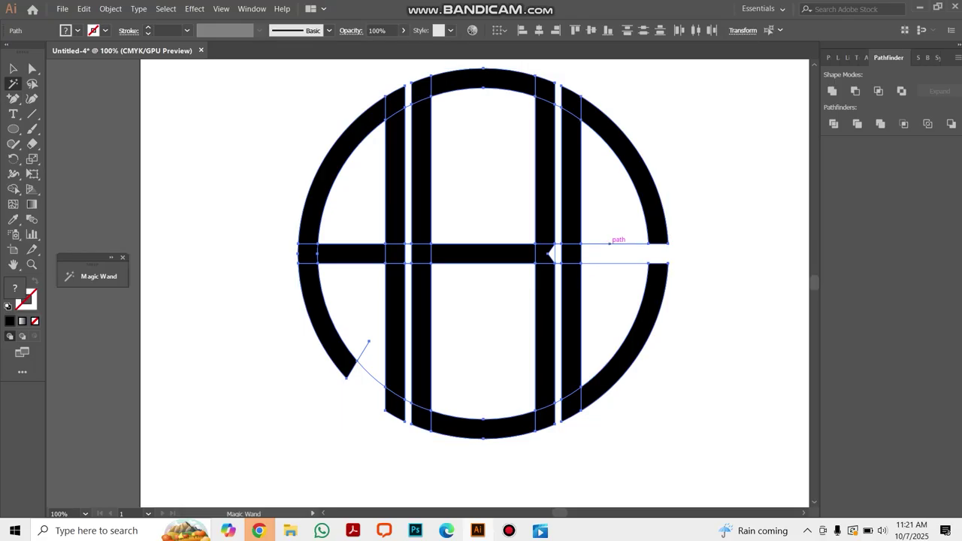
{"action": "left_click", "coordinate": [610, 243]}
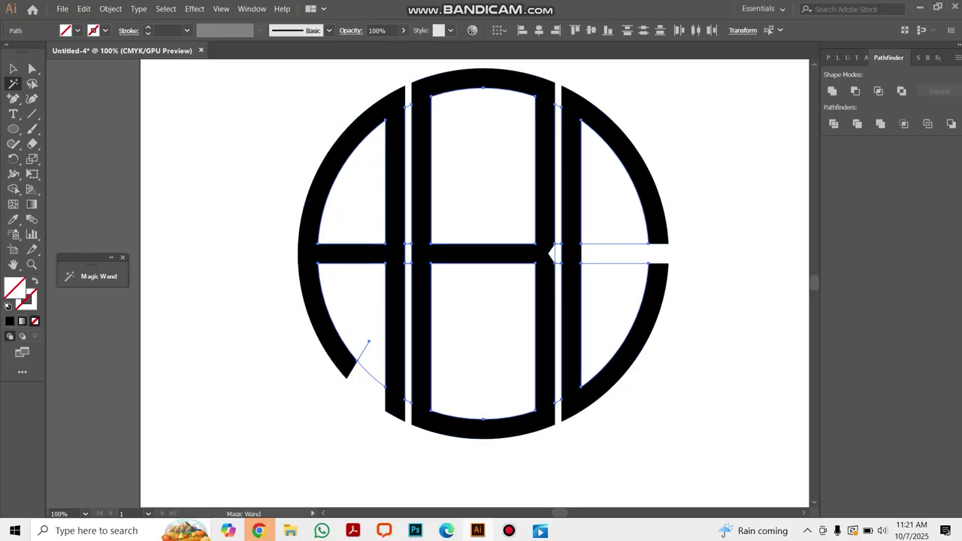
{"action": "key", "text": "ctrl+shift+a"}
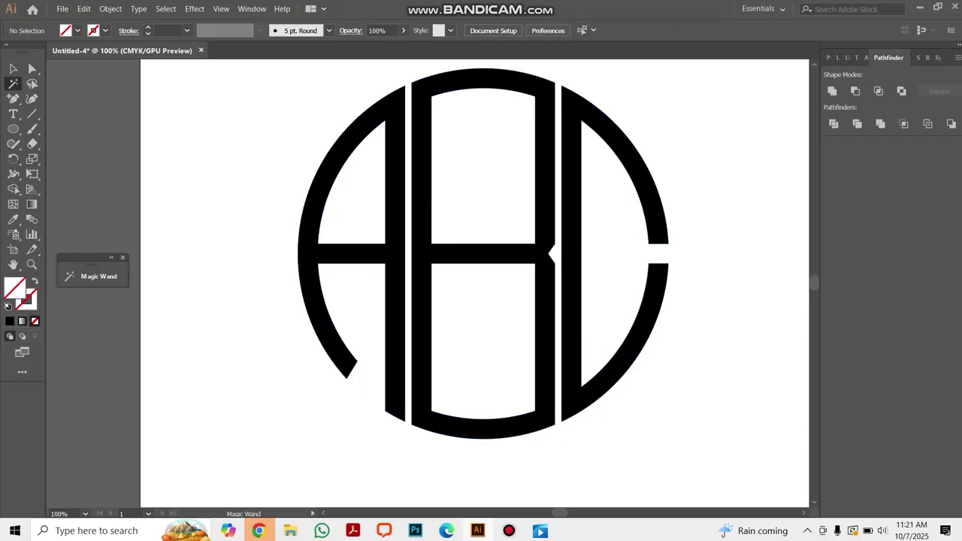
Unite all the remaining black pieces of the monogram into solid letter shapes with Pathfinder
{"action": "key", "text": "v"}
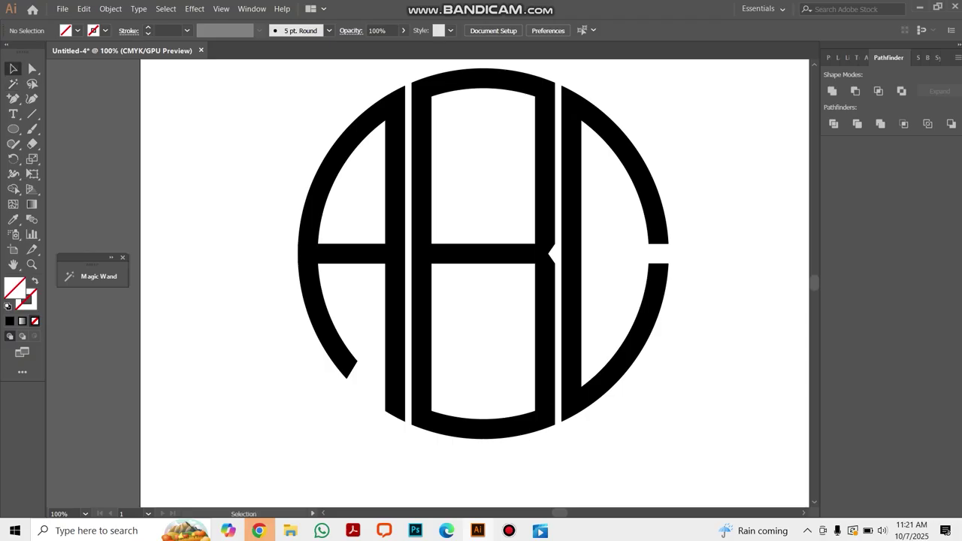
{"action": "left_click_drag", "start_coordinate": [206, 72], "coordinate": [716, 466]}
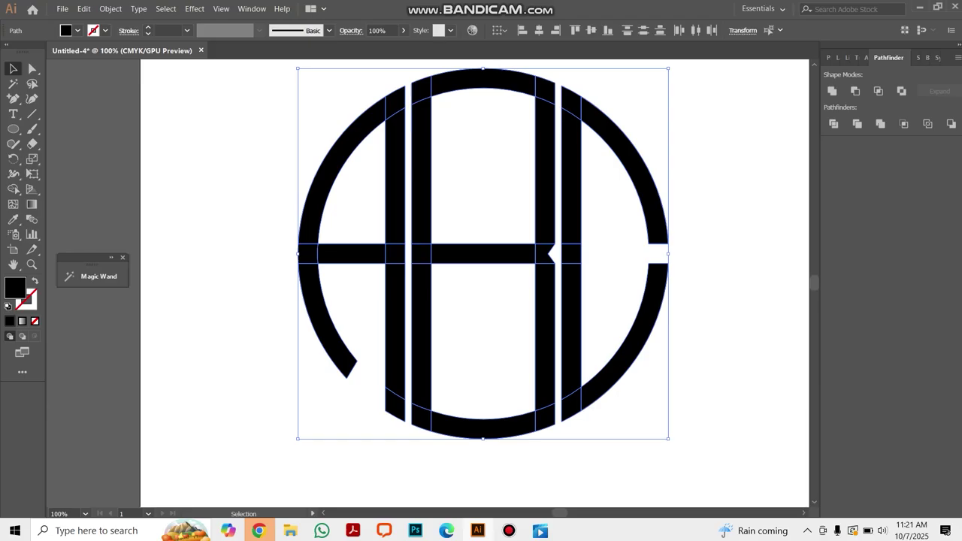
{"action": "left_click", "coordinate": [832, 91]}
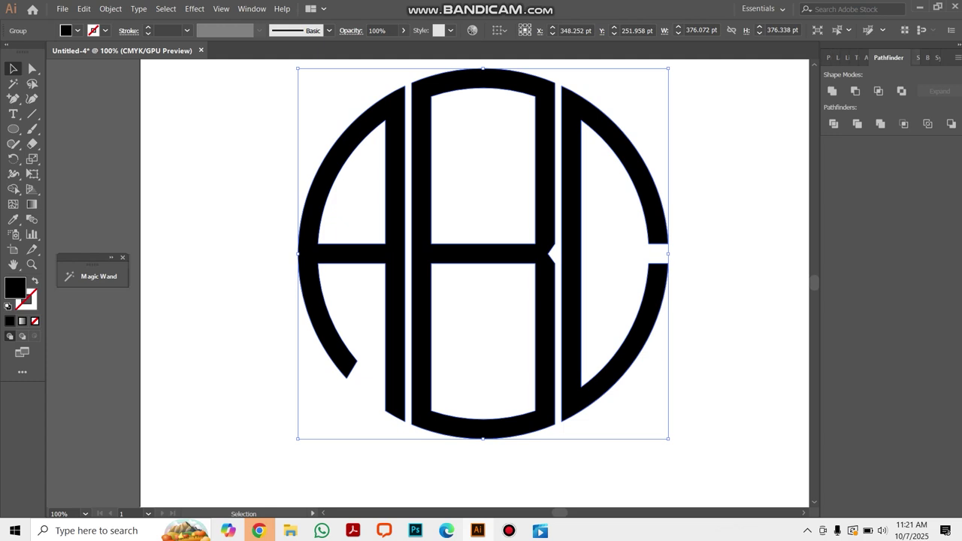
Fill the united monogram with red and move it about 35 pt to the left
{"action": "left_click", "coordinate": [917, 57]}
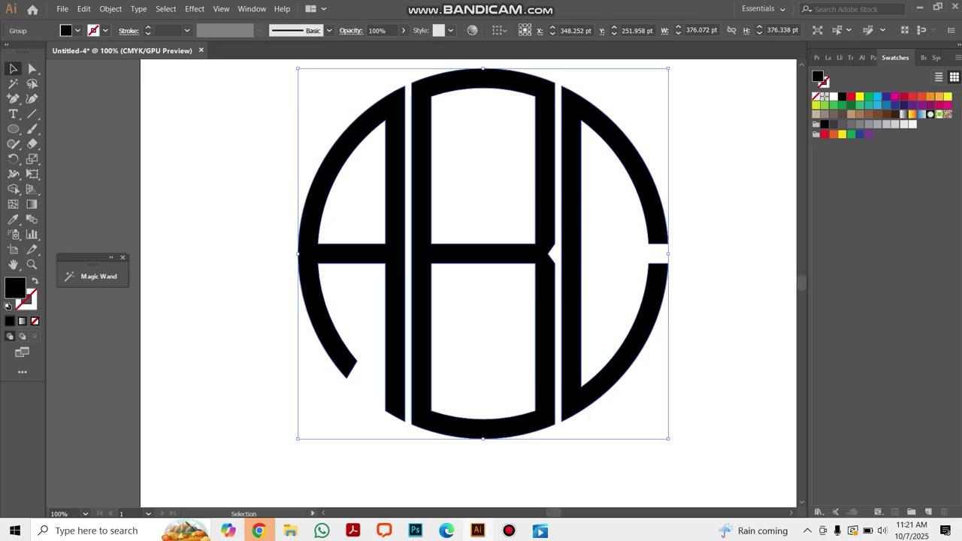
{"action": "left_click", "coordinate": [851, 96]}
{"action": "left_click", "coordinate": [715, 147]}
{"action": "left_click_drag", "start_coordinate": [642, 159], "coordinate": [608, 163]}
Ungroup the monogram and fill the middle letter B with green and the letter C with dark blue
{"action": "right_click", "coordinate": [603, 165]}
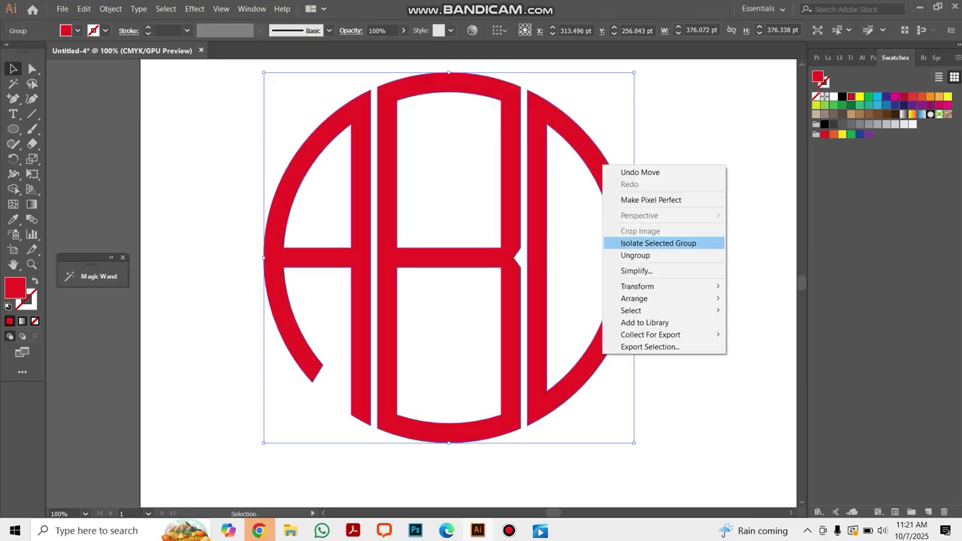
{"action": "left_click", "coordinate": [636, 255]}
{"action": "left_click", "coordinate": [499, 93]}
{"action": "left_click", "coordinate": [869, 96]}
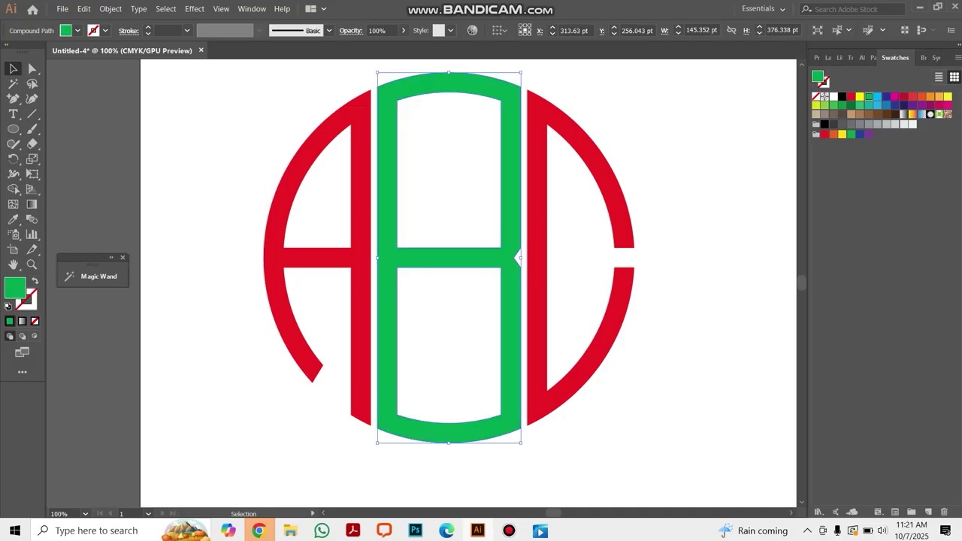
{"action": "left_click", "coordinate": [537, 226]}
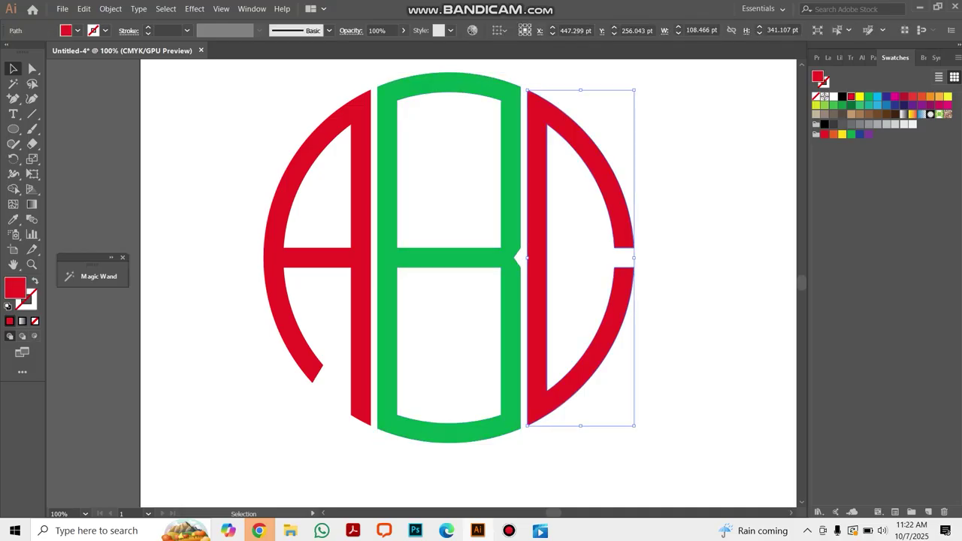
{"action": "left_click", "coordinate": [887, 96]}
Scale the three letters together down to about 40% of their size and move them into the artboard's upper-left corner, leaving isolation mode
{"action": "left_click_drag", "start_coordinate": [244, 98], "coordinate": [454, 237]}
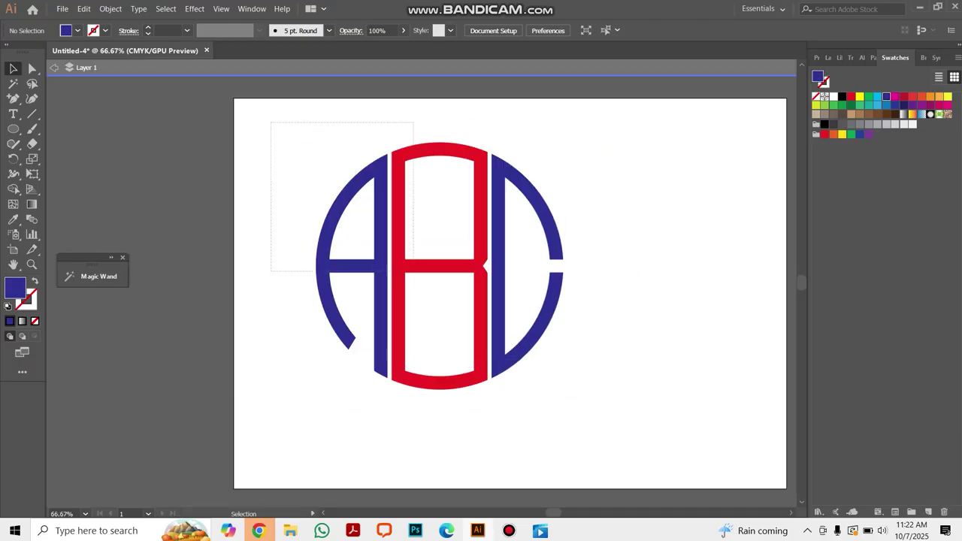
{"action": "left_click_drag", "start_coordinate": [415, 269], "coordinate": [527, 301]}
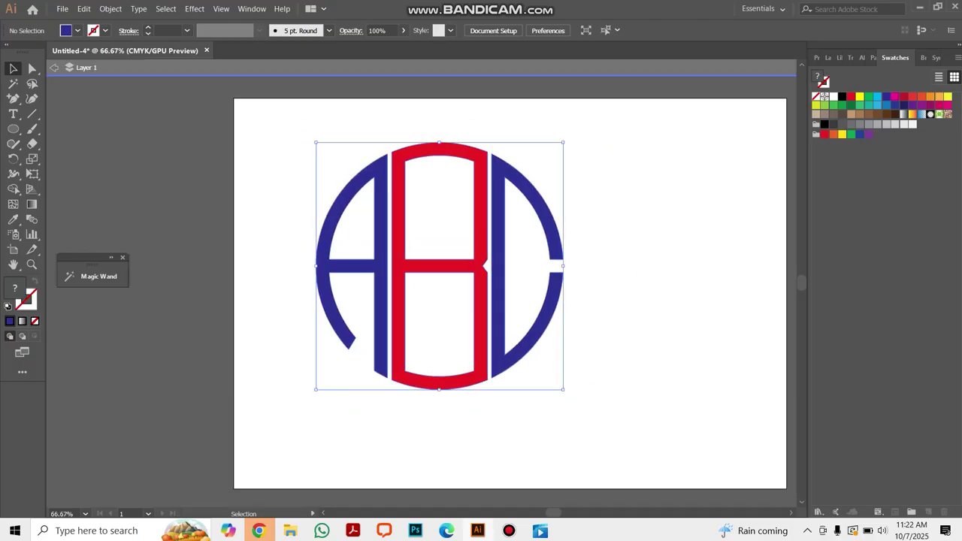
{"action": "left_click_drag", "start_coordinate": [564, 389], "coordinate": [489, 314]}
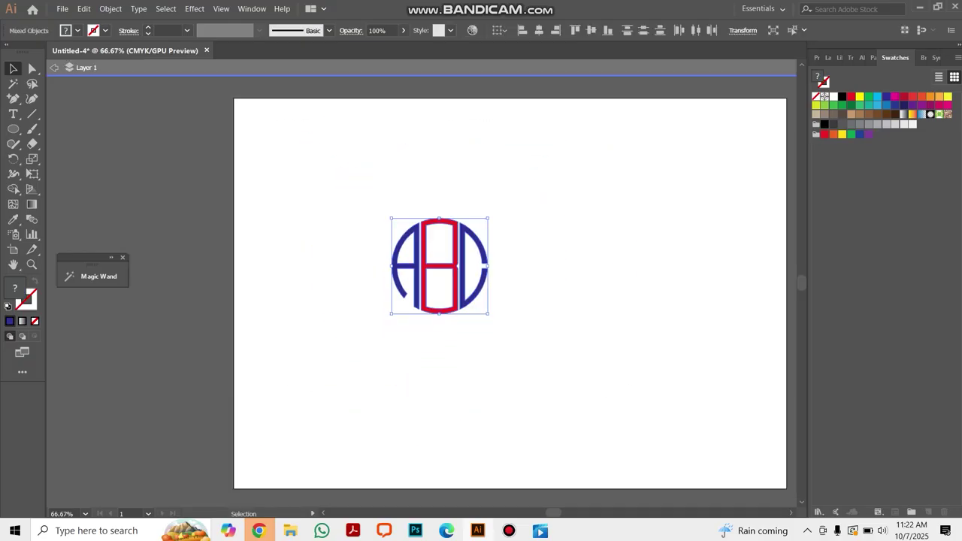
{"action": "left_click_drag", "start_coordinate": [457, 265], "coordinate": [315, 159]}
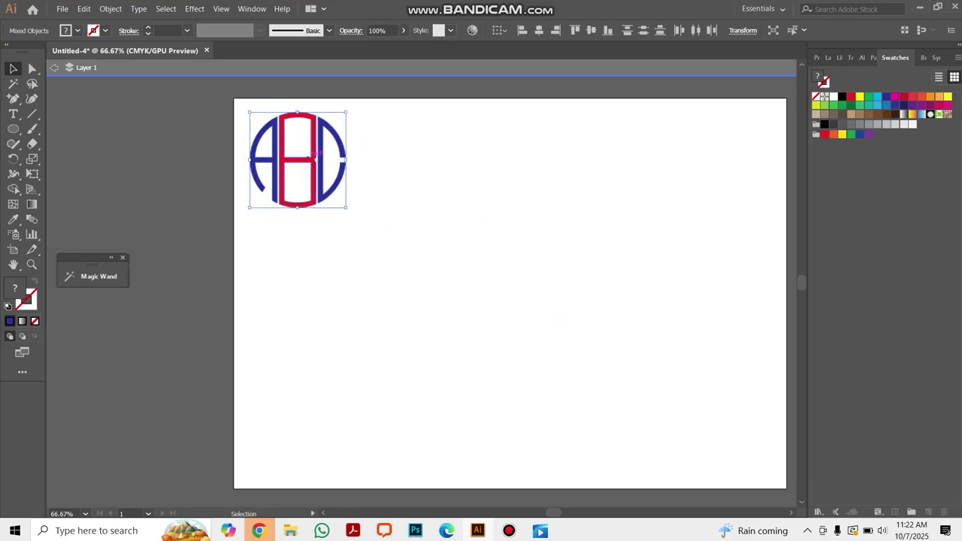
{"action": "key", "text": "ctrl+shift+a"}
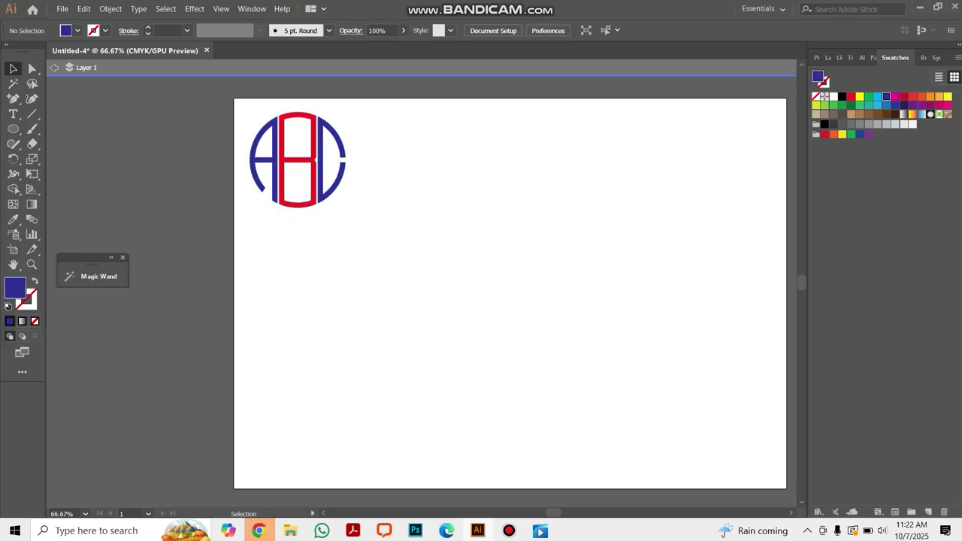
{"action": "left_click", "coordinate": [54, 67]}
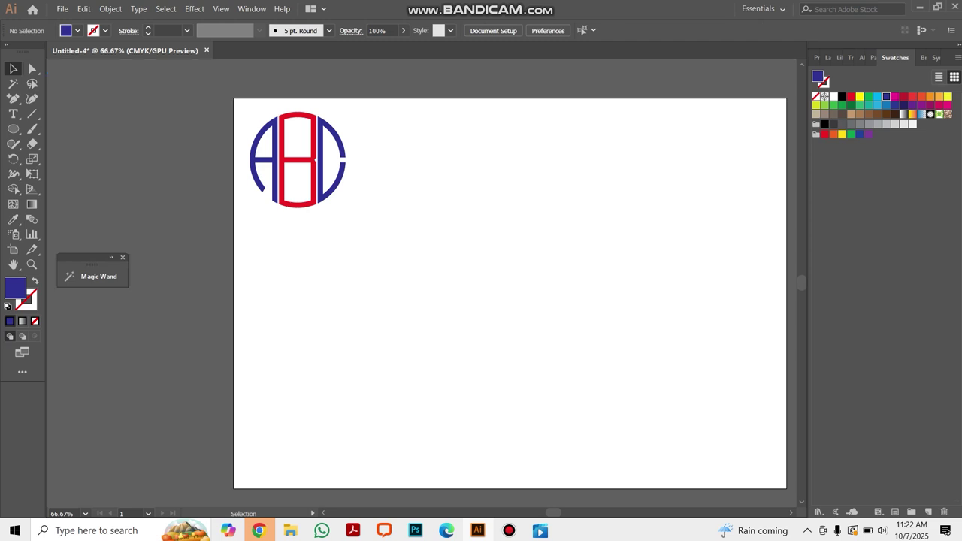